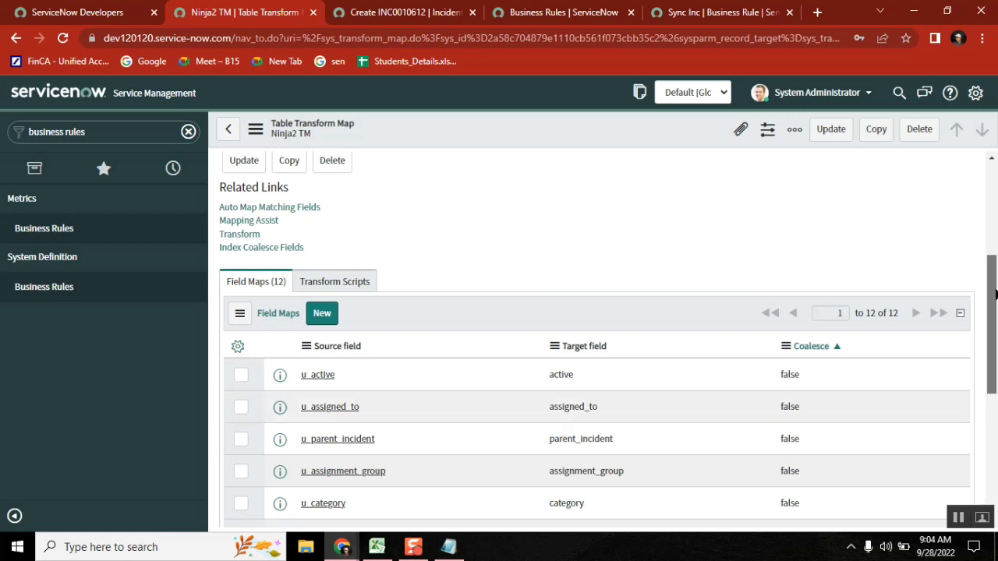
- Open the record list of the transform map's source table by entering u_ninja_2_imptab.LIST in the navigation filter
{"action": "left_click_drag", "start_coordinate": [992, 275], "coordinate": [994, 181]}
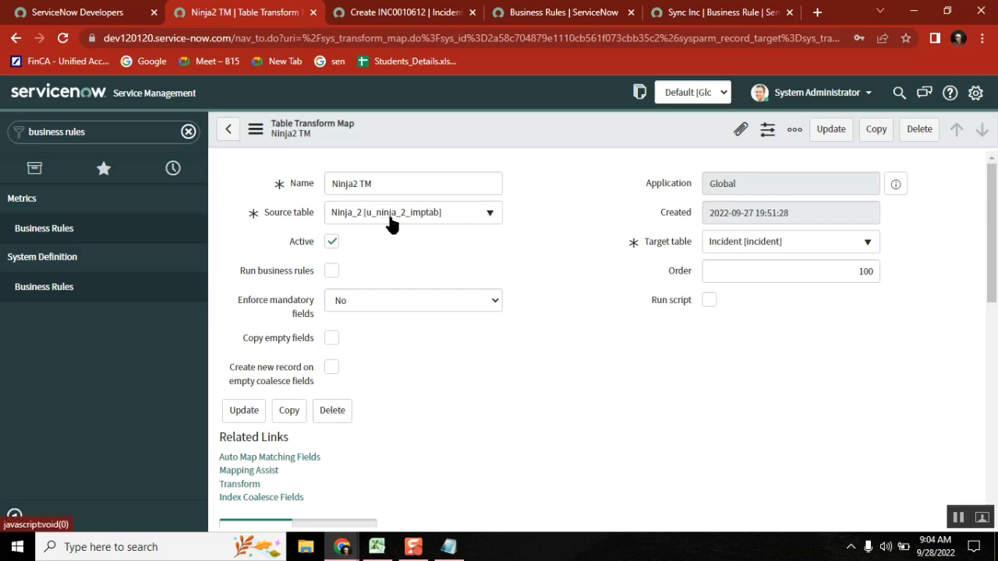
{"action": "left_click", "coordinate": [94, 131]}
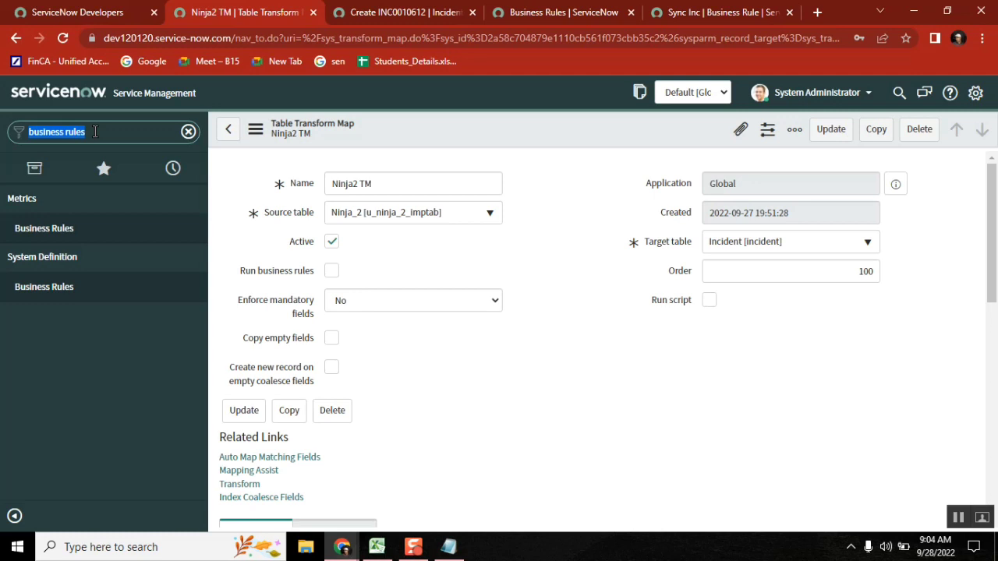
{"action": "type", "text": "u_"}
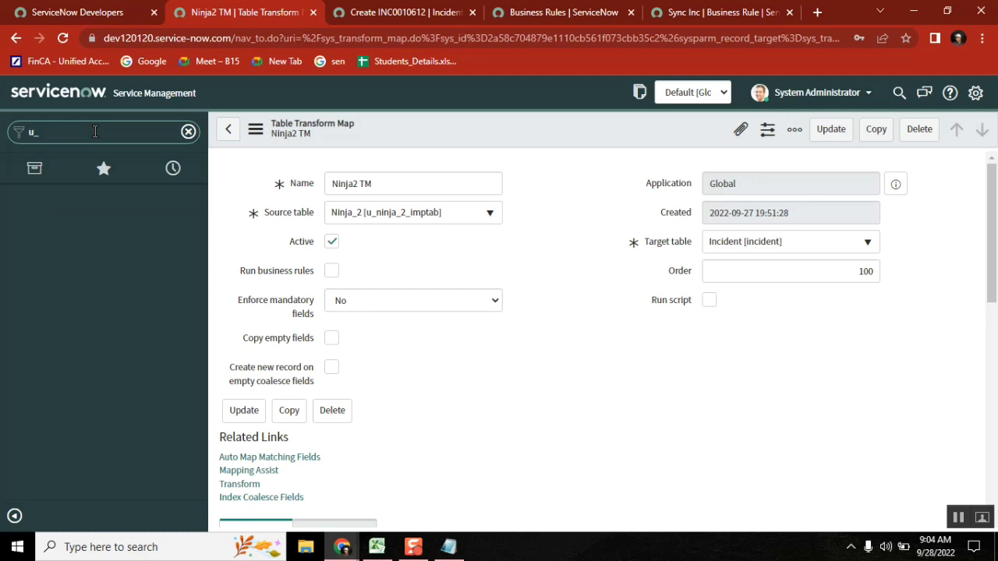
{"action": "type", "text": "ninja_2_imptab.LISS"}
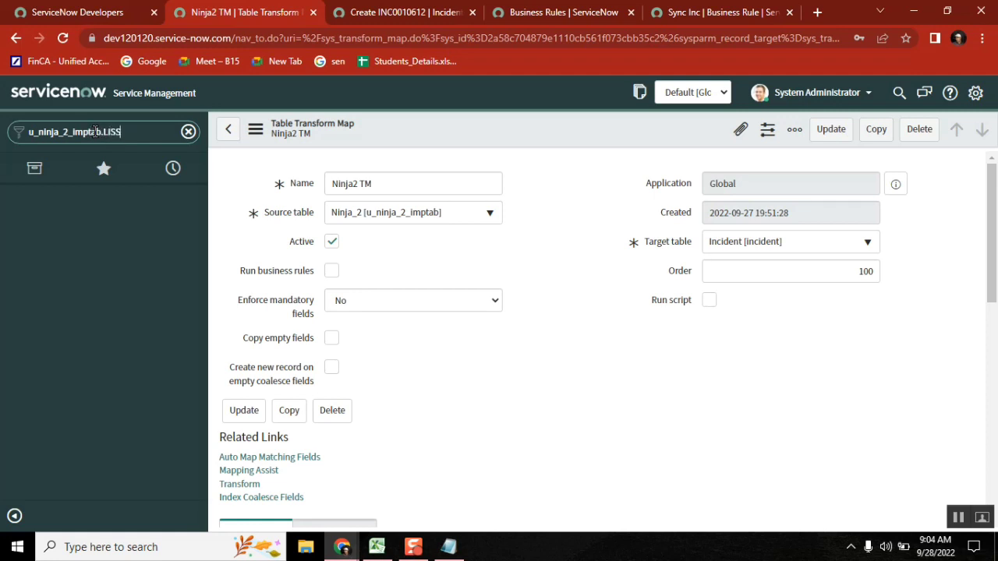
{"action": "key", "text": "BackSpace"}
{"action": "type", "text": "T"}
{"action": "key", "text": "Return"}
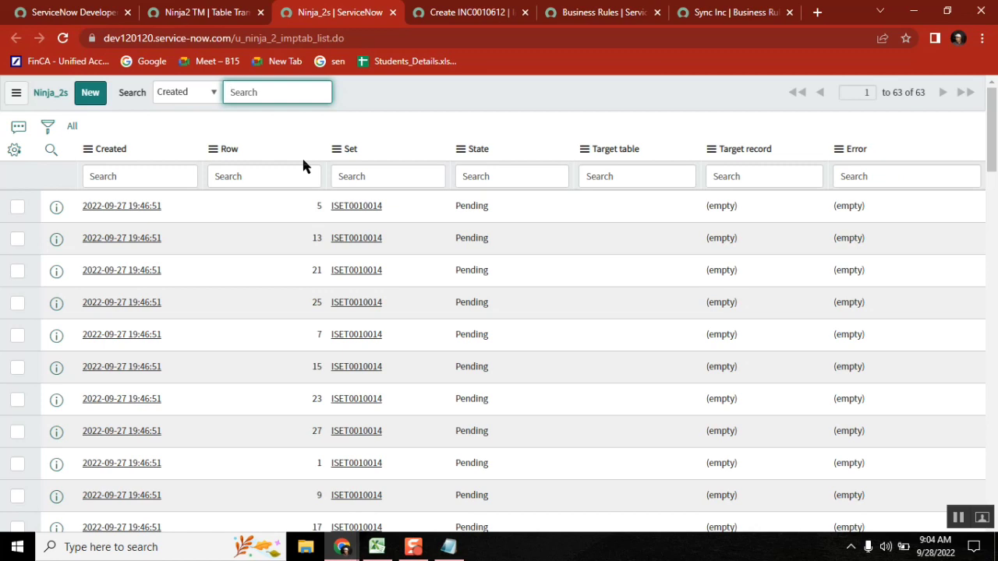
- Open the full record of the first row in the Ninja_2s list and highlight the table name in its URL
{"action": "left_click", "coordinate": [56, 206]}
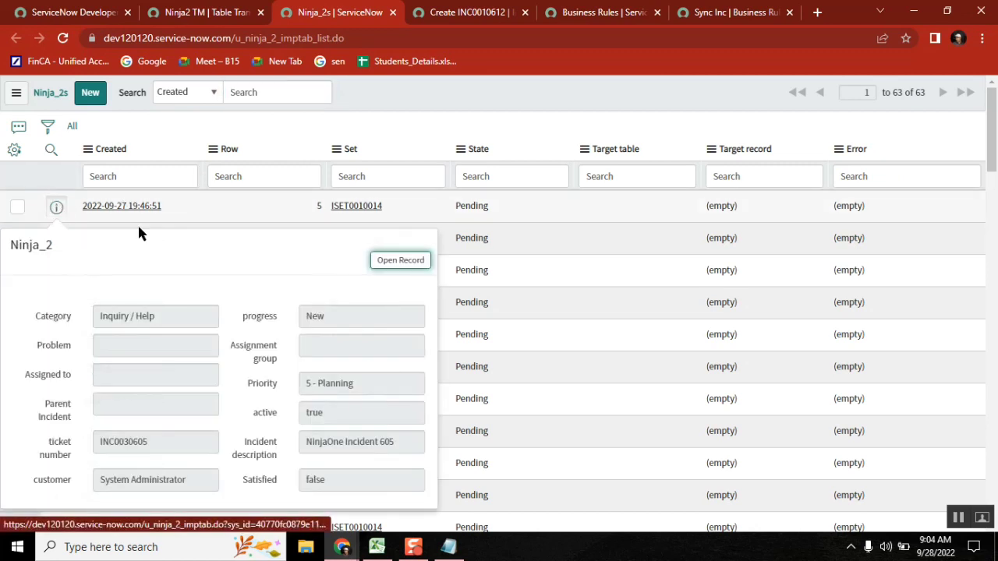
{"action": "left_click", "coordinate": [399, 260]}
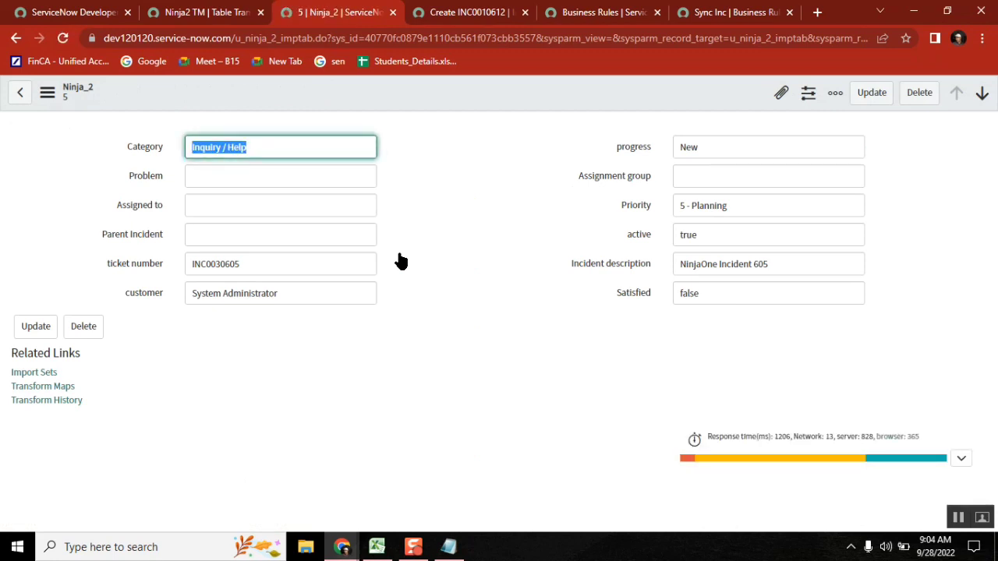
{"action": "left_click", "coordinate": [576, 205]}
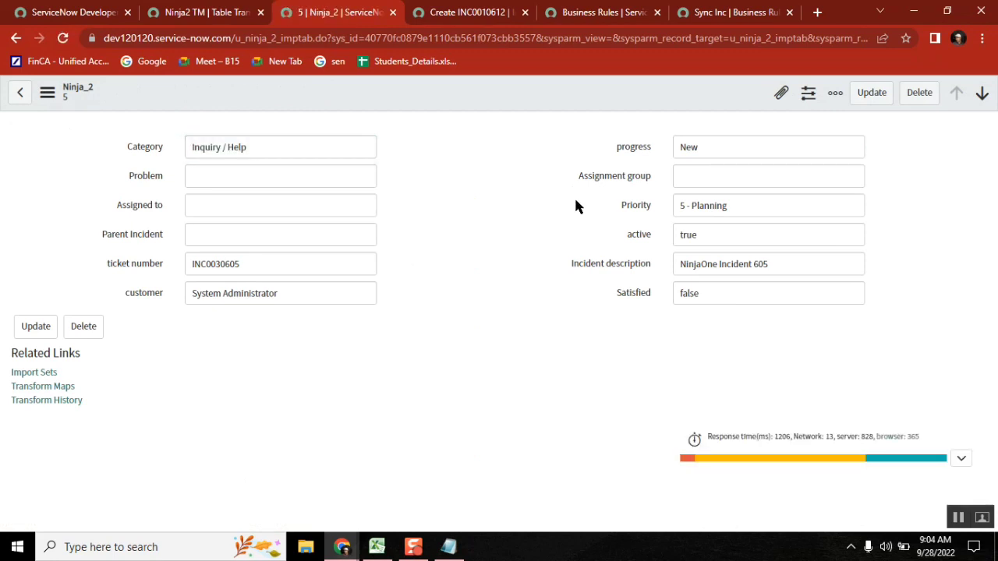
{"action": "double_click", "coordinate": [296, 39]}
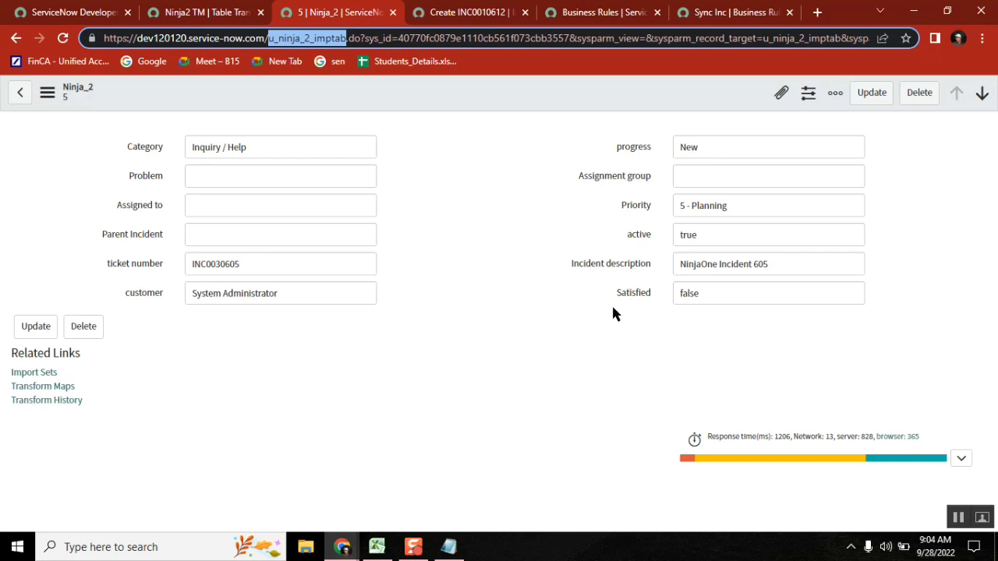
- Open the table configuration of the Ninja_2 import table from the record form
{"action": "right_click", "coordinate": [435, 93]}
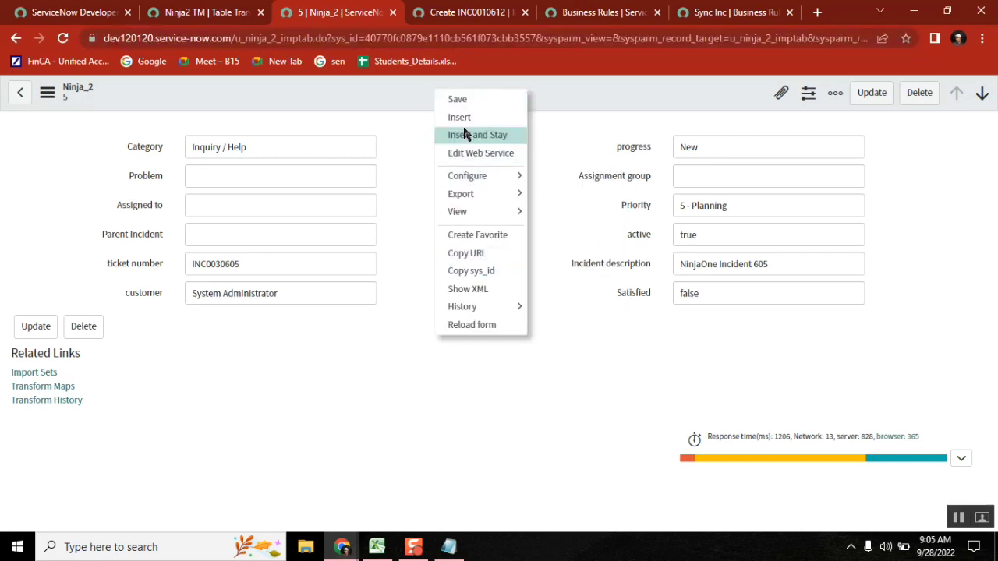
{"action": "mouse_move", "coordinate": [489, 179]}
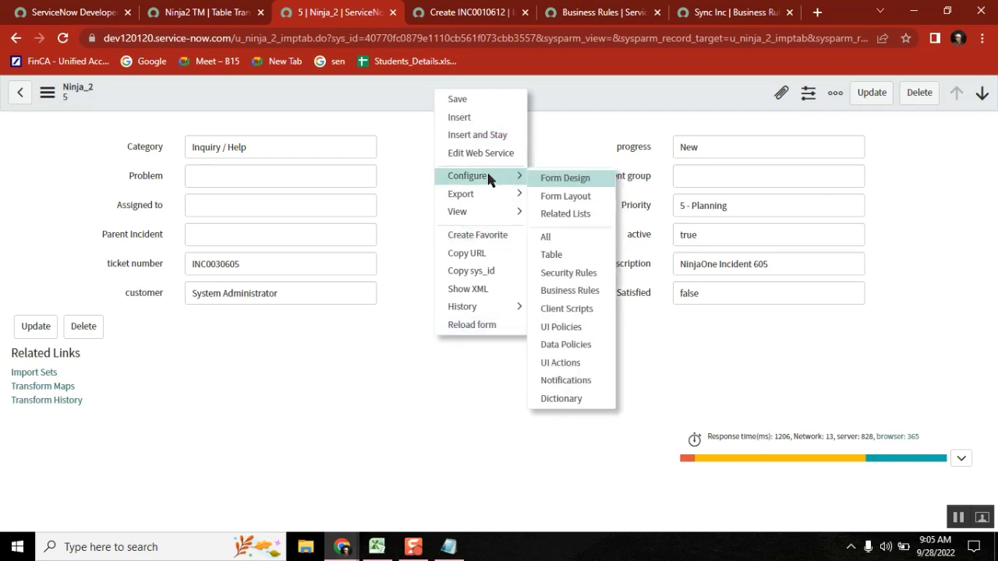
{"action": "left_click", "coordinate": [554, 255]}
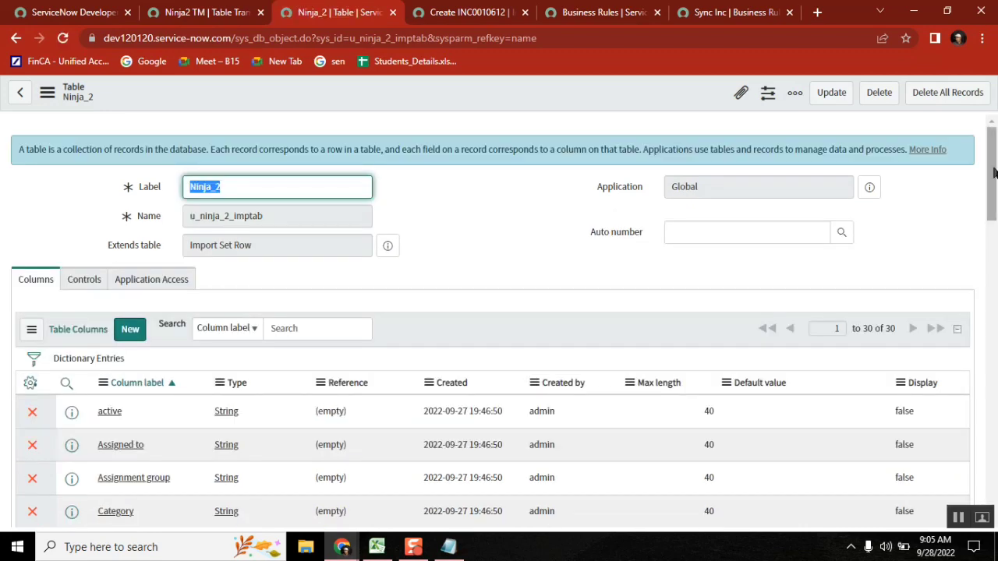
- Open the Incident description column's dictionary entry in a new tab and clear its Max length
{"action": "left_click_drag", "start_coordinate": [995, 171], "coordinate": [995, 293]}
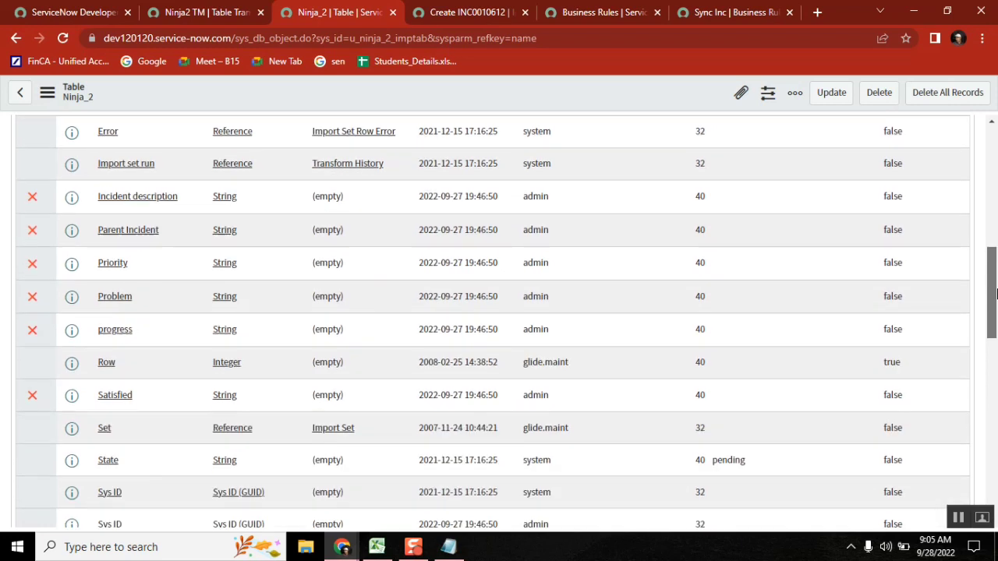
{"action": "left_click", "coordinate": [115, 200], "text": "ctrl"}
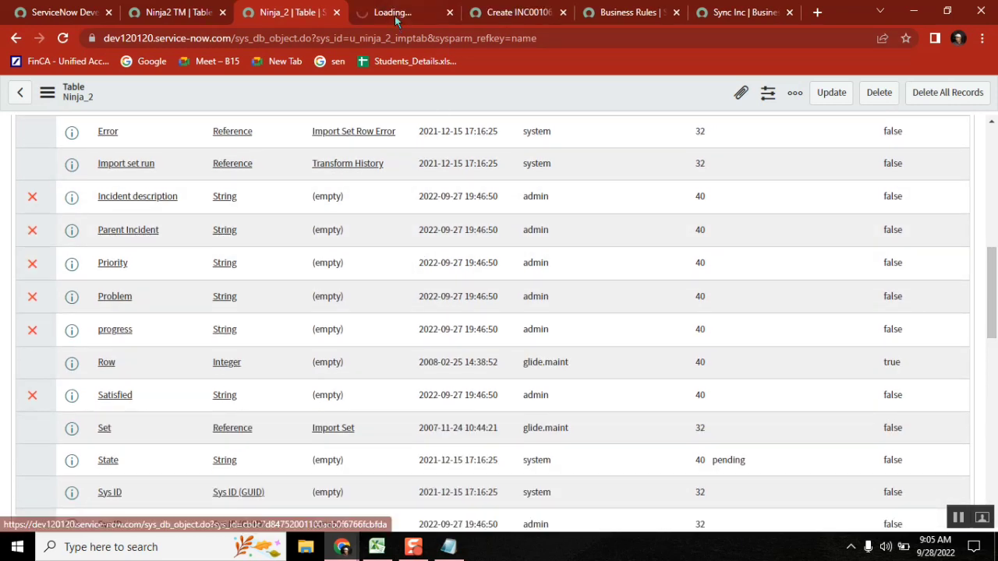
{"action": "key", "text": "ctrl+Tab"}
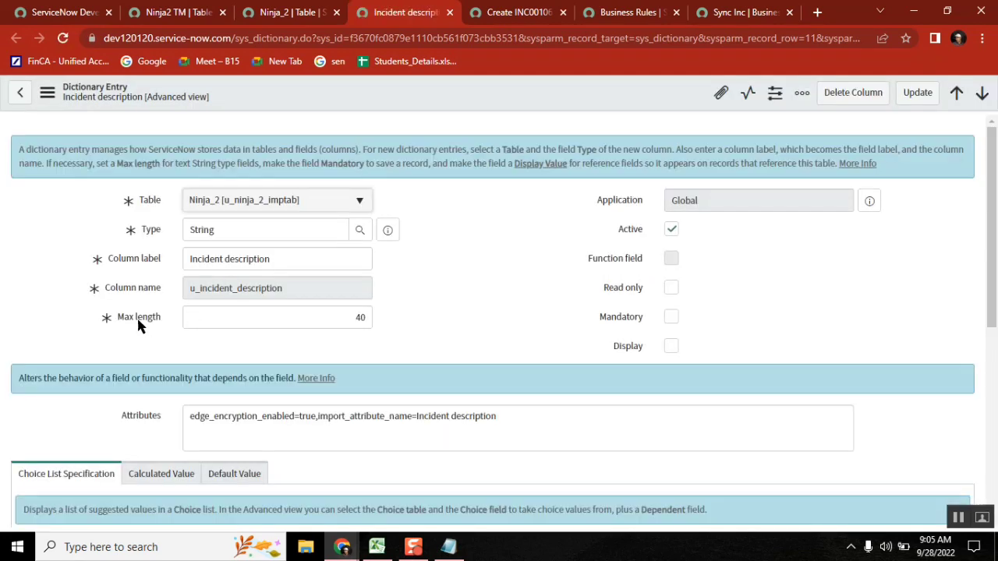
{"action": "left_click", "coordinate": [363, 314]}
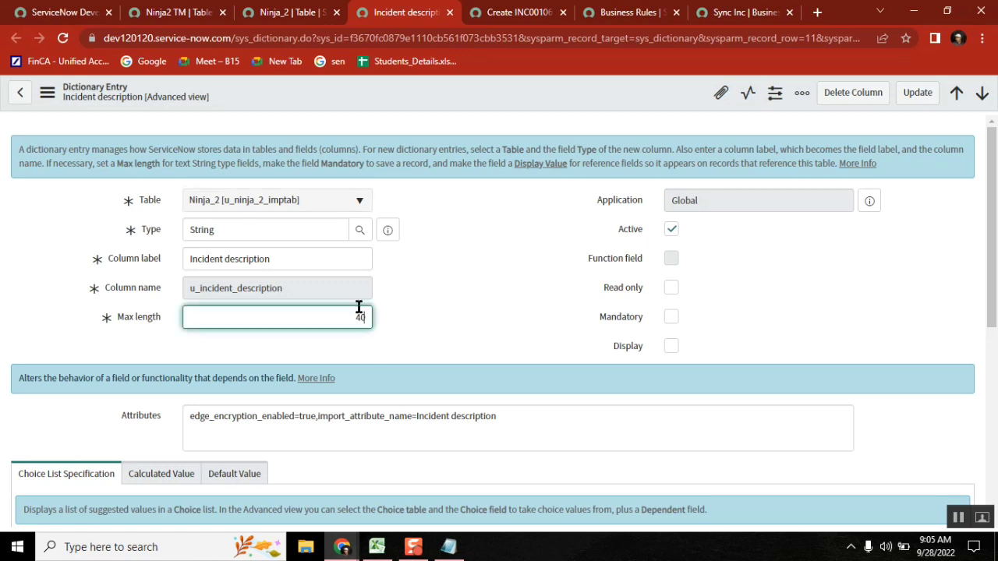
{"action": "key", "text": "BackSpace"}
{"action": "key", "text": "BackSpace"}
- Open the dictionary entry of the Short description field from the new incident form to check its Max length
{"action": "left_click", "coordinate": [519, 13]}
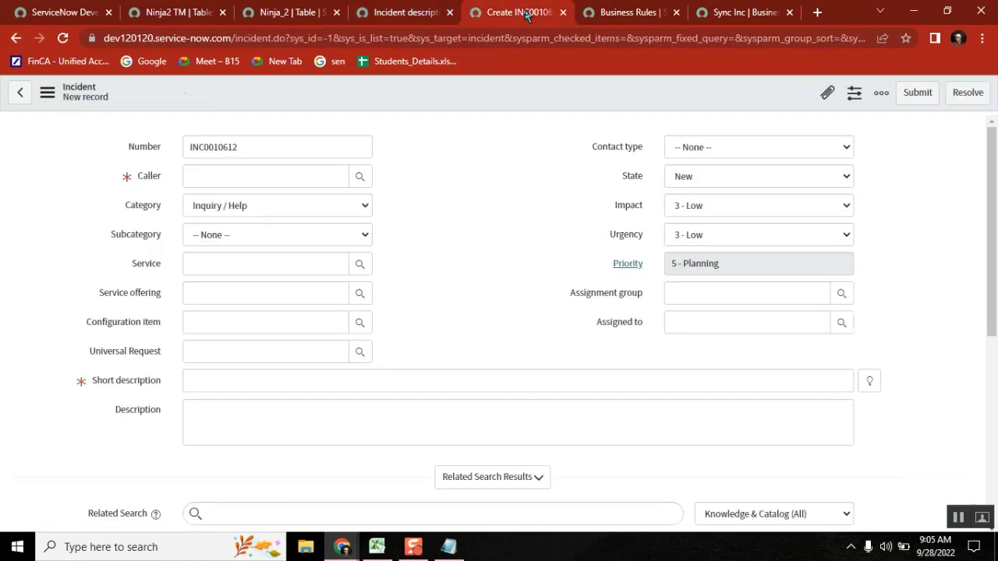
{"action": "right_click", "coordinate": [141, 391]}
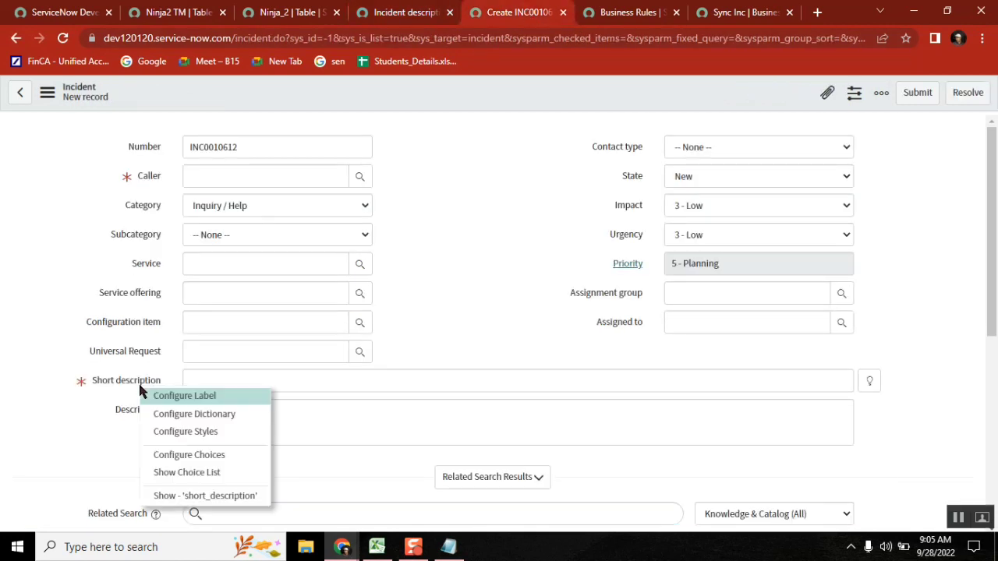
{"action": "left_click", "coordinate": [191, 414]}
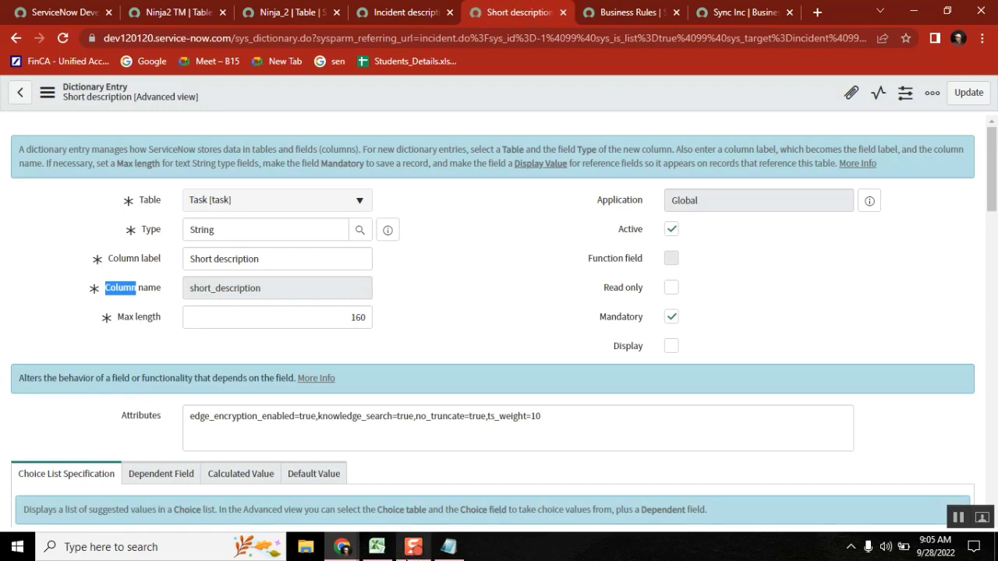
- Switch to the Ninjaone_28_09.xlsx workbook in Excel and go to the first data row below the headers
{"action": "left_click", "coordinate": [377, 548]}
{"action": "left_click", "coordinate": [131, 216]}
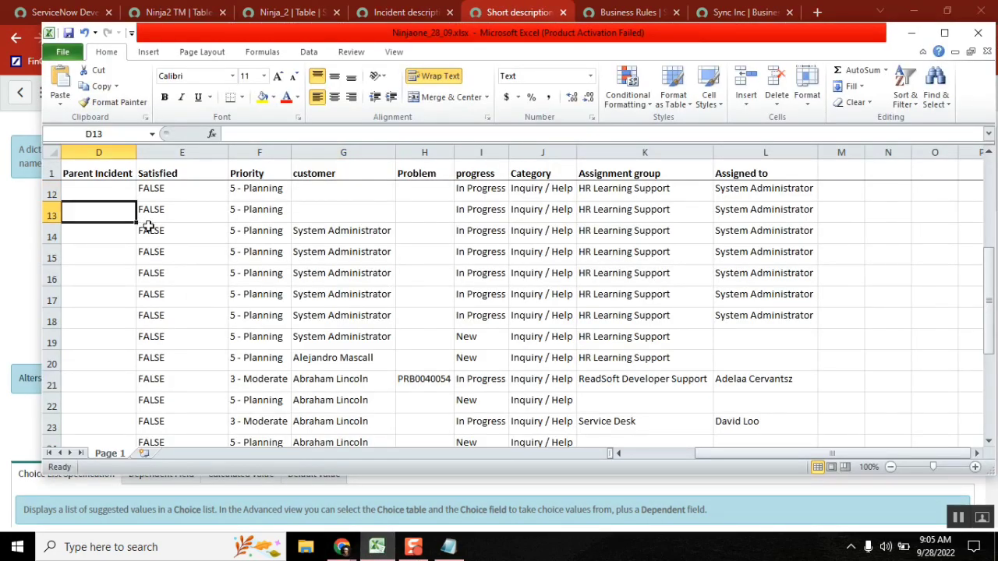
{"action": "left_click_drag", "start_coordinate": [733, 451], "coordinate": [222, 281]}
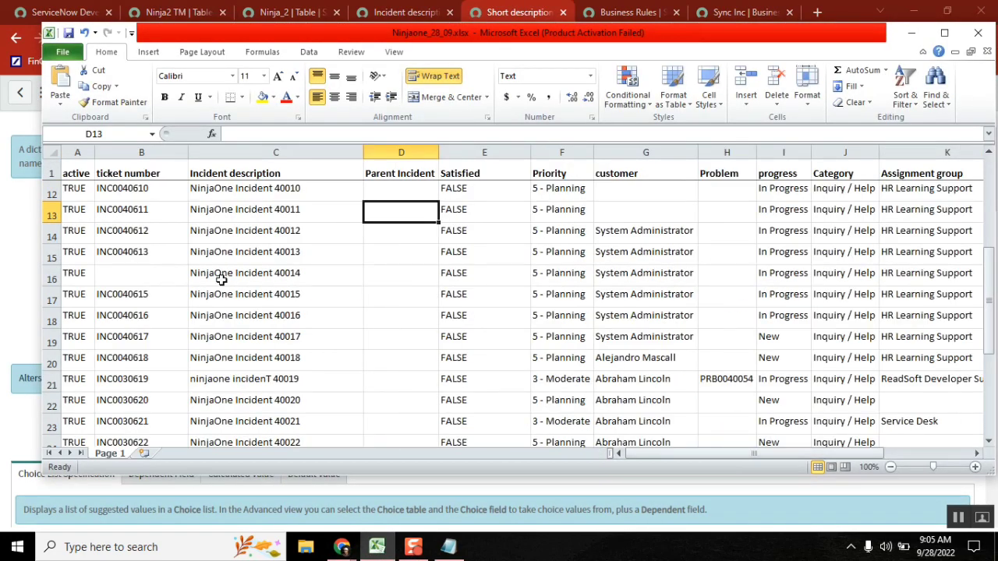
{"action": "left_click", "coordinate": [50, 216]}
{"action": "key", "text": "Up"}
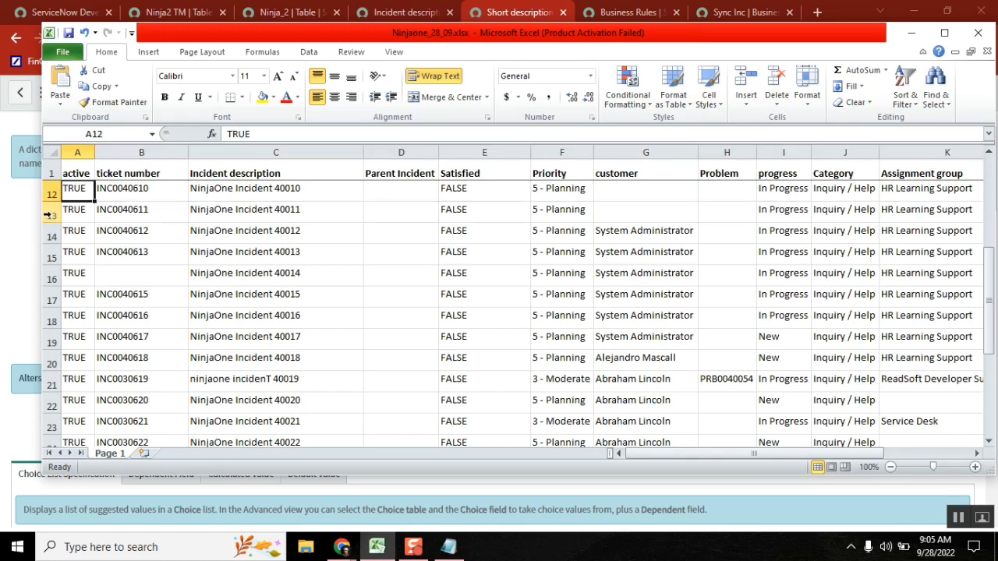
{"action": "key", "text": "ctrl+Home"}
{"action": "key", "text": "Down"}
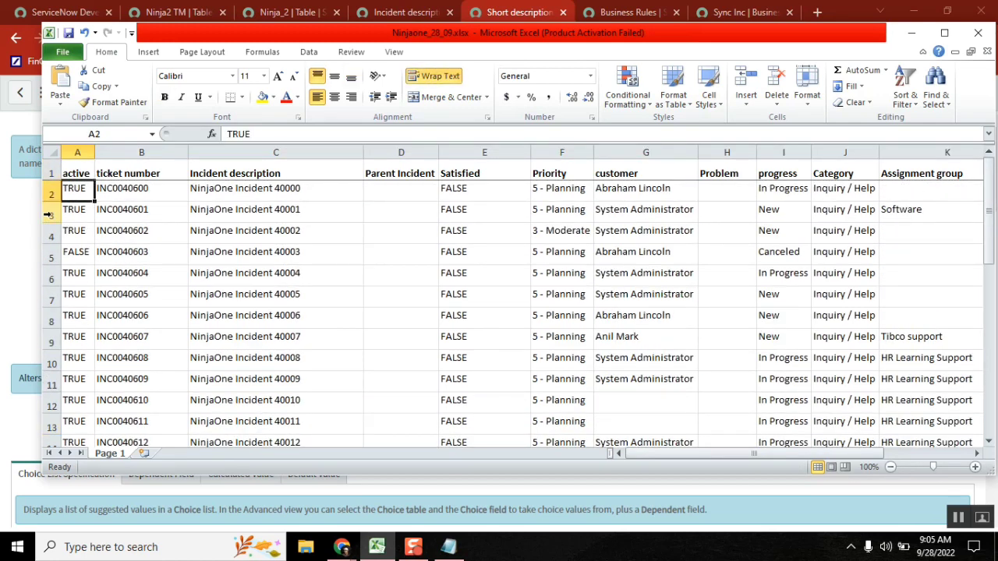
- Delete rows 3 to 46 of the sheet, leaving only the header and the first incident row
{"action": "left_click", "coordinate": [47, 216]}
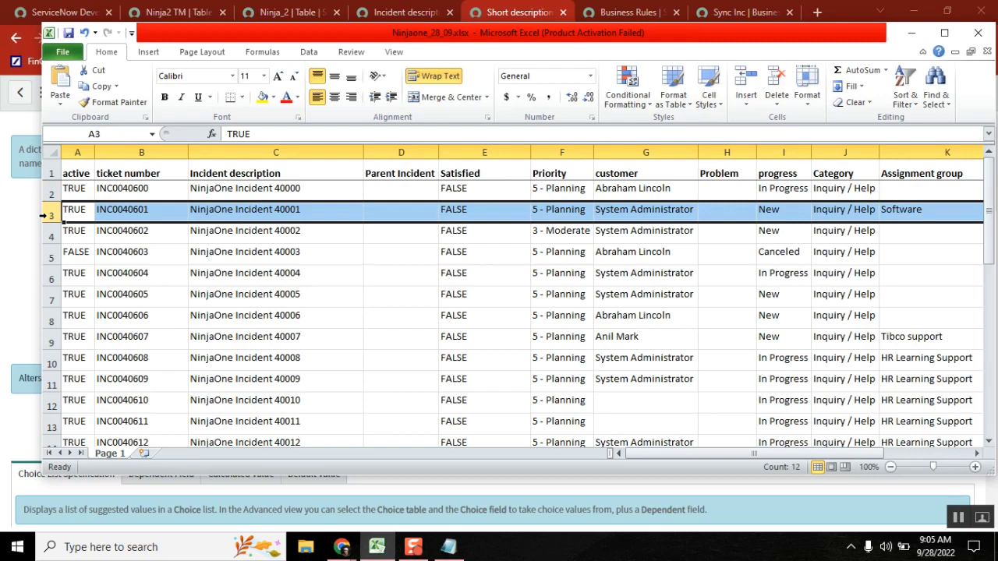
{"action": "mouse_move", "coordinate": [44, 216]}
{"action": "left_mouse_down"}
{"action": "mouse_move", "coordinate": [47, 437]}
{"action": "mouse_move", "coordinate": [45, 216]}
{"action": "left_mouse_up"}
{"action": "scroll", "coordinate": [44, 216], "scroll_direction": "down", "scroll_amount": 1}
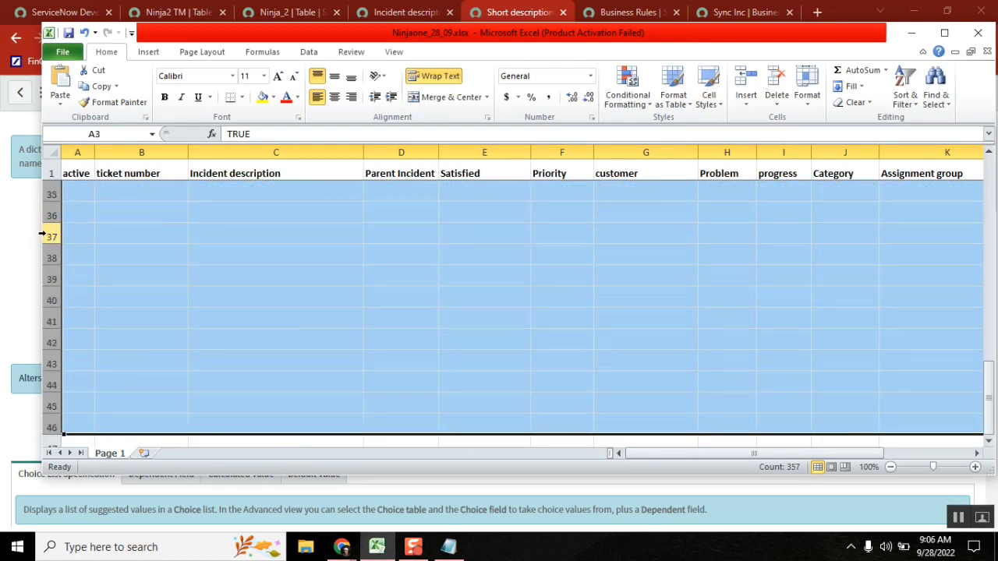
{"action": "right_click", "coordinate": [47, 234]}
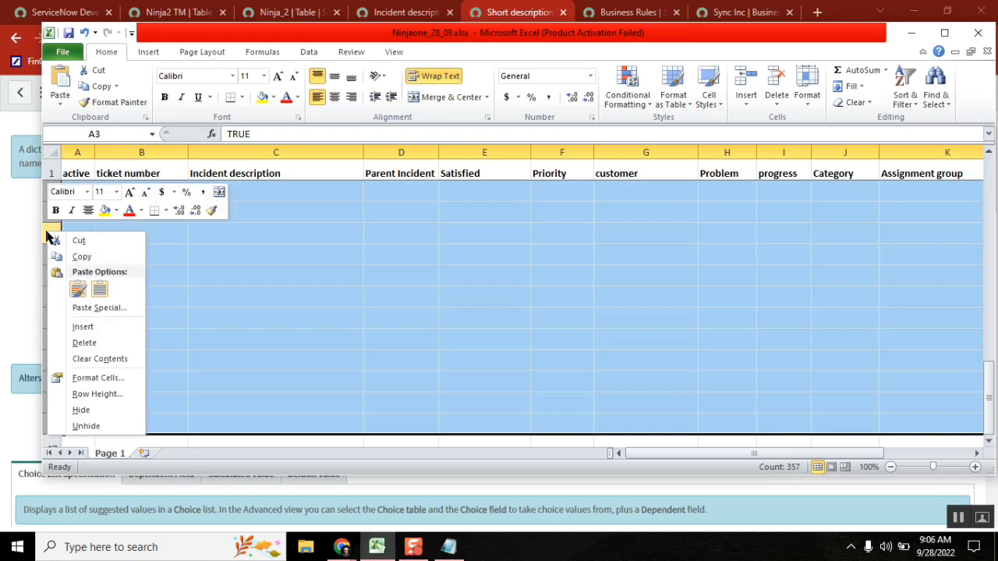
{"action": "left_click", "coordinate": [100, 345]}
{"action": "left_click", "coordinate": [158, 263]}
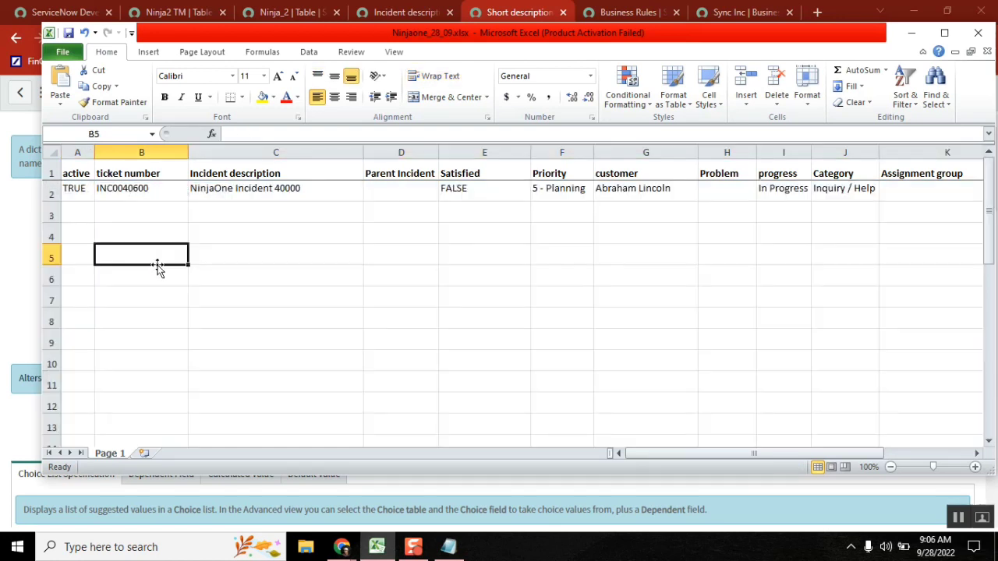
- Set the ticket number in row 2 to INC0050000
{"action": "key", "text": "Left"}
{"action": "key", "text": "Up"}
{"action": "key", "text": "Up"}
{"action": "key", "text": "Up"}
{"action": "key", "text": "Up"}
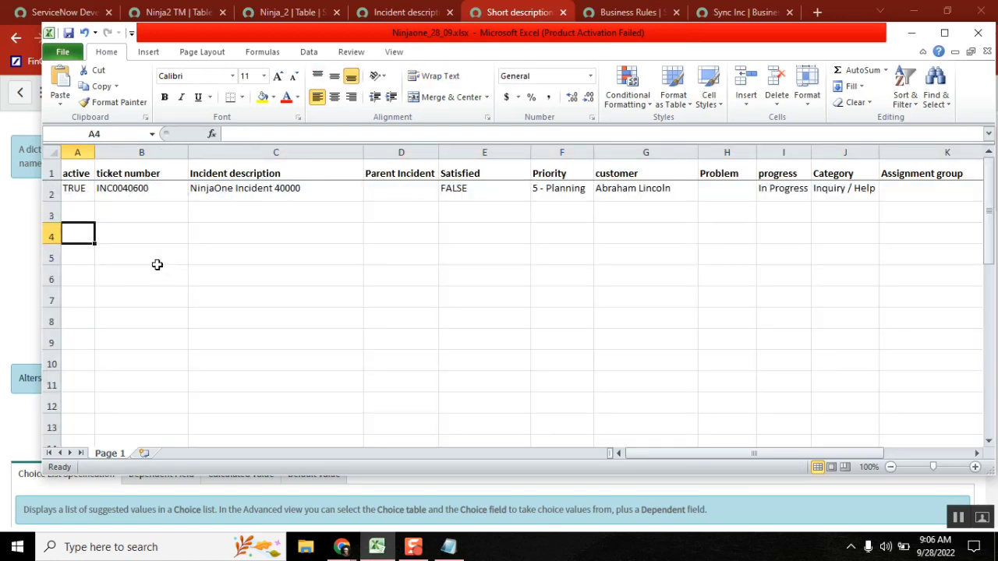
{"action": "key", "text": "Down"}
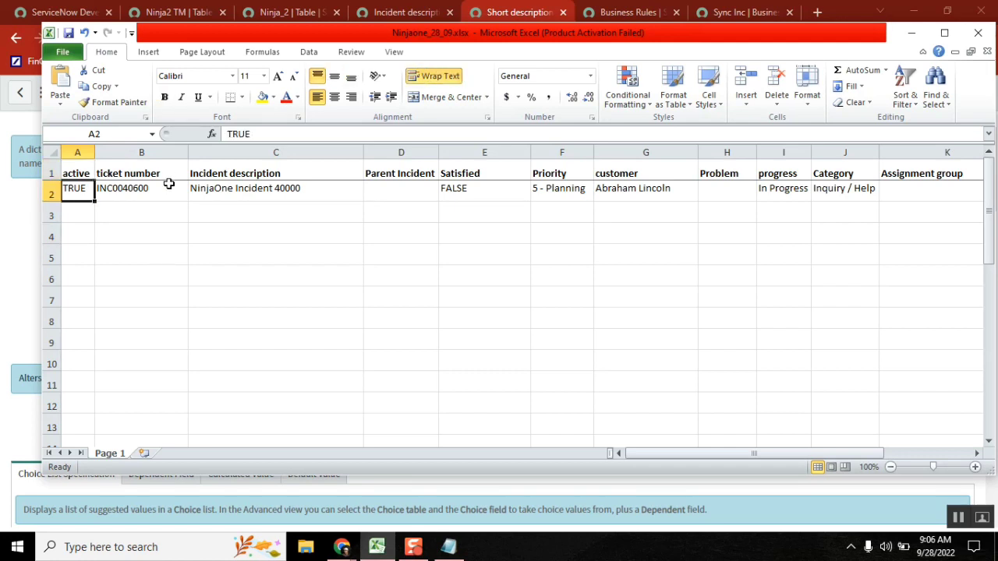
{"action": "double_click", "coordinate": [168, 187]}
{"action": "key", "text": "BackSpace"}
{"action": "key", "text": "BackSpace"}
{"action": "key", "text": "BackSpace"}
{"action": "key", "text": "BackSpace"}
{"action": "key", "text": "BackSpace"}
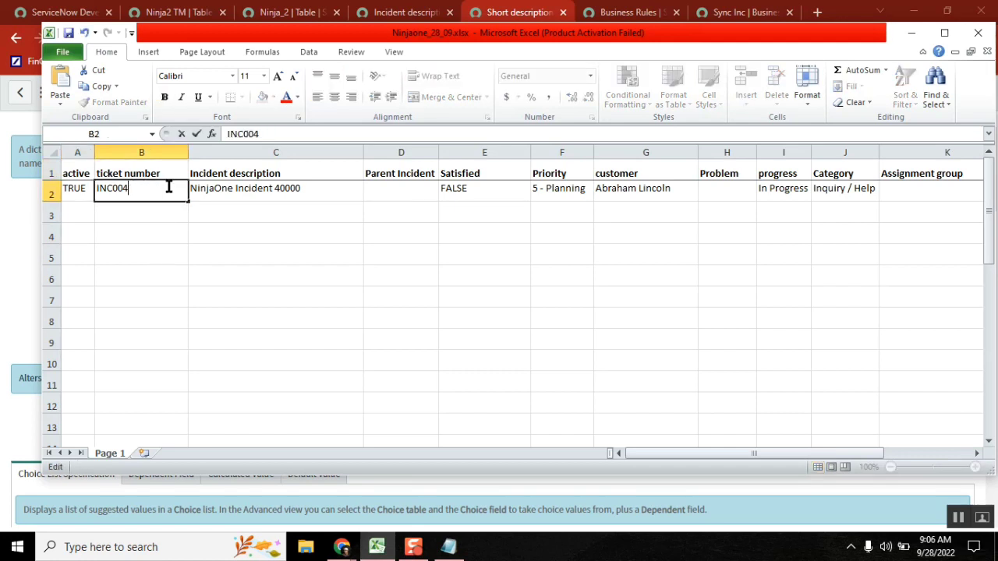
{"action": "type", "text": "50000"}
- Change the Incident description in row 2 to NinjaOne Incident 50000 and append a long run of 1s
{"action": "left_click", "coordinate": [323, 194]}
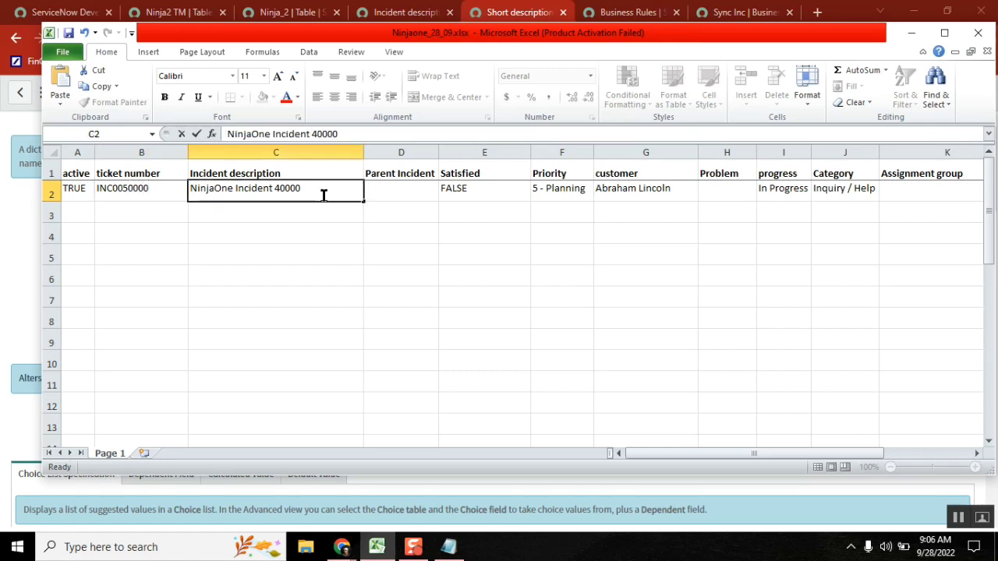
{"action": "double_click", "coordinate": [299, 194]}
{"action": "key", "text": "BackSpace"}
{"action": "type", "text": "5"}
{"action": "type", "text": "111111111111111111111111111111"}
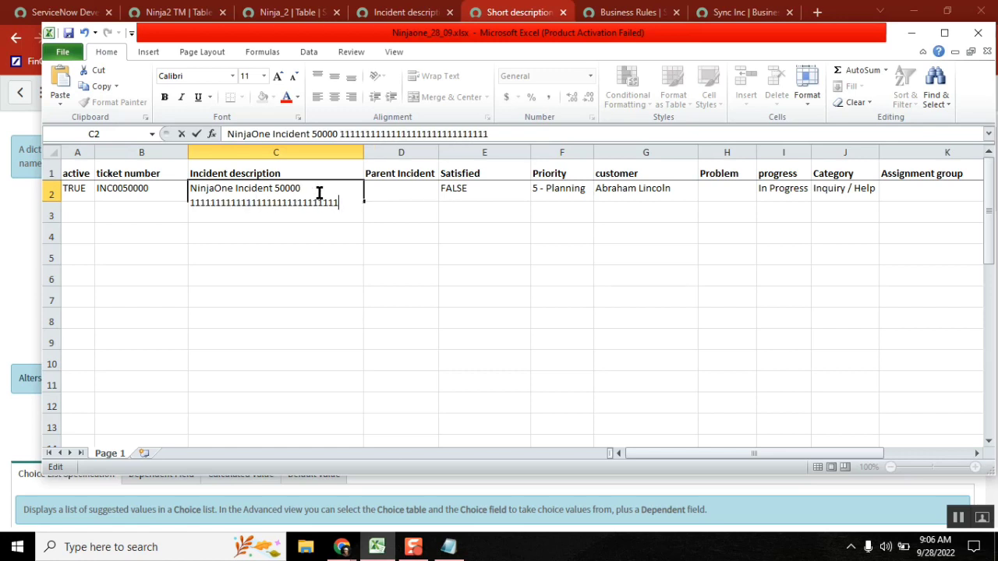
{"action": "type", "text": "111111111111111111111111111111111"}
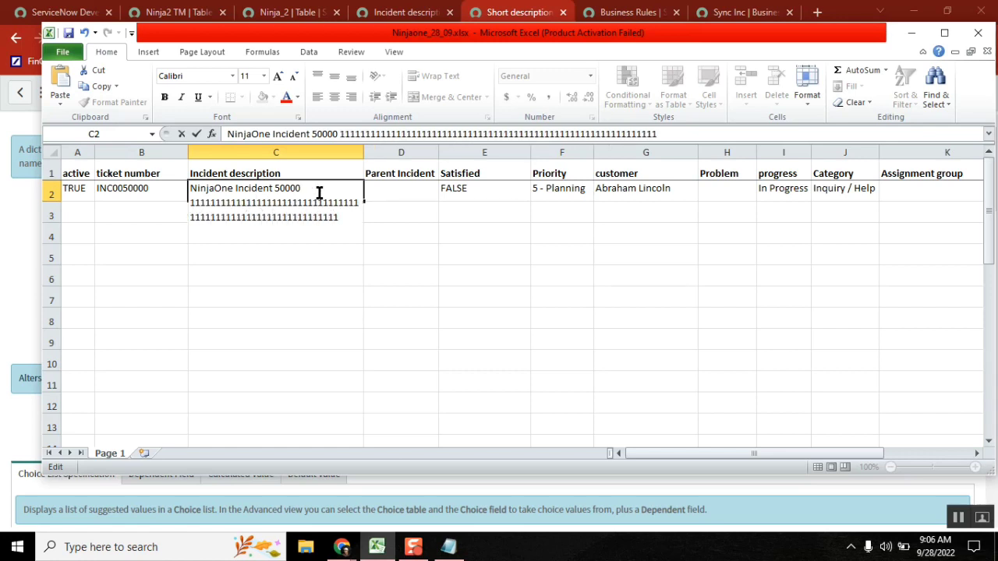
- Shorten the run of 1s in the row 2 description, extend it with long runs of 2s and 3s, and fit column C to the text
{"action": "key", "text": "BackSpace"}
{"action": "key", "text": "BackSpace"}
{"action": "key", "text": "BackSpace"}
{"action": "key", "text": "BackSpace"}
{"action": "key", "text": "BackSpace"}
{"action": "key", "text": "BackSpace"}
{"action": "key", "text": "BackSpace"}
{"action": "key", "text": "BackSpace"}
{"action": "key", "text": "BackSpace"}
{"action": "key", "text": "BackSpace"}
{"action": "key", "text": "BackSpace"}
{"action": "key", "text": "BackSpace"}
{"action": "key", "text": "BackSpace"}
{"action": "key", "text": "BackSpace"}
{"action": "key", "text": "BackSpace"}
{"action": "key", "text": "BackSpace"}
{"action": "key", "text": "BackSpace"}
{"action": "key", "text": "BackSpace"}
{"action": "key", "text": "BackSpace"}
{"action": "key", "text": "BackSpace"}
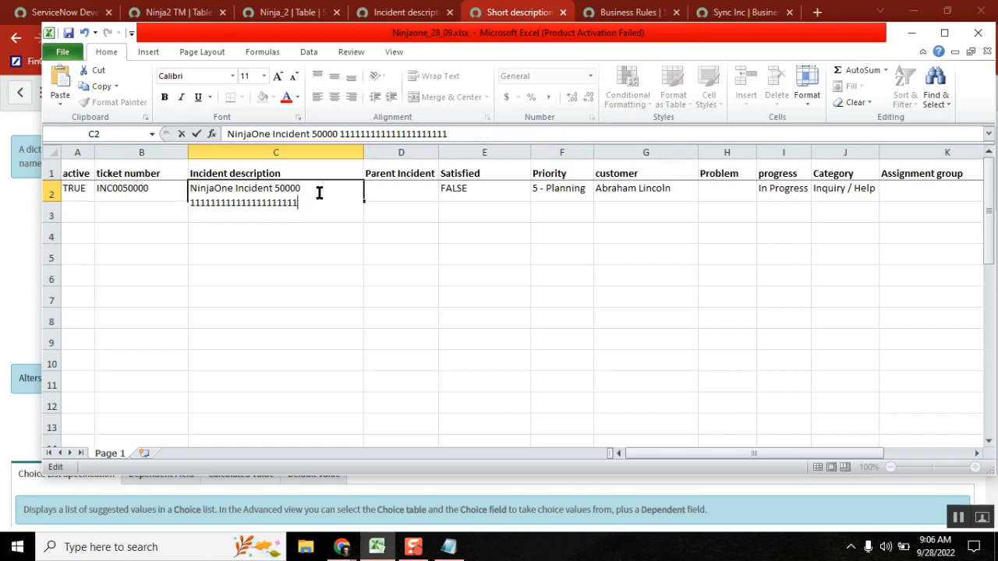
{"action": "key", "text": "BackSpace"}
{"action": "key", "text": "BackSpace"}
{"action": "key", "text": "BackSpace"}
{"action": "key", "text": "BackSpace"}
{"action": "key", "text": "BackSpace"}
{"action": "key", "text": "BackSpace"}
{"action": "key", "text": "BackSpace"}
{"action": "key", "text": "BackSpace"}
{"action": "type", "text": "11122222222222222222"}
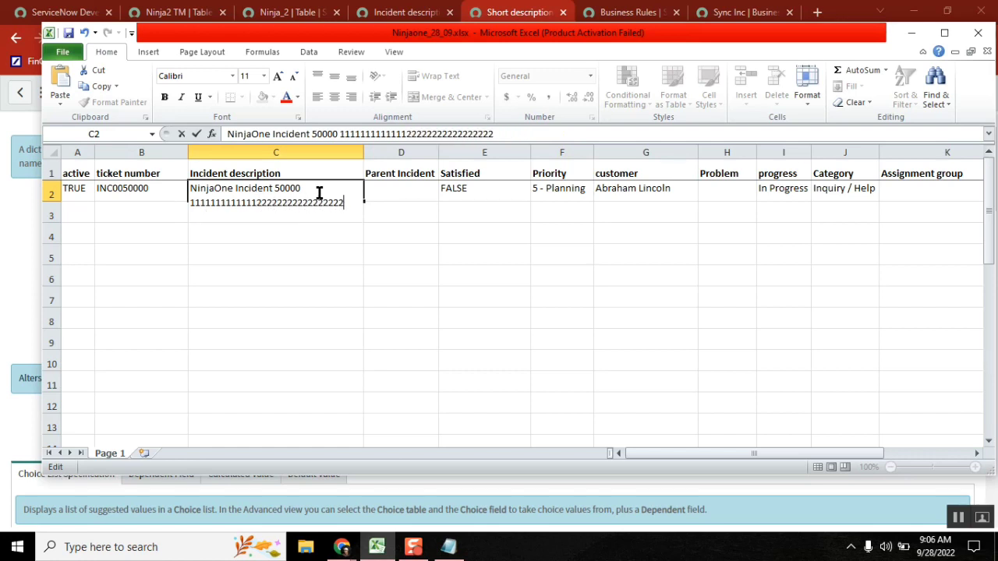
{"action": "type", "text": "22223333333333333333333333"}
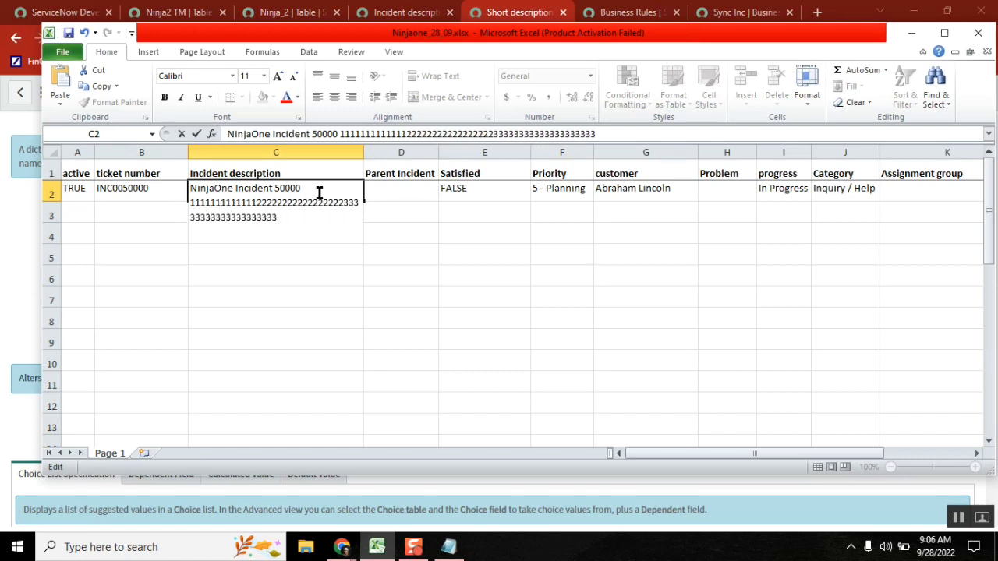
{"action": "left_click", "coordinate": [372, 336]}
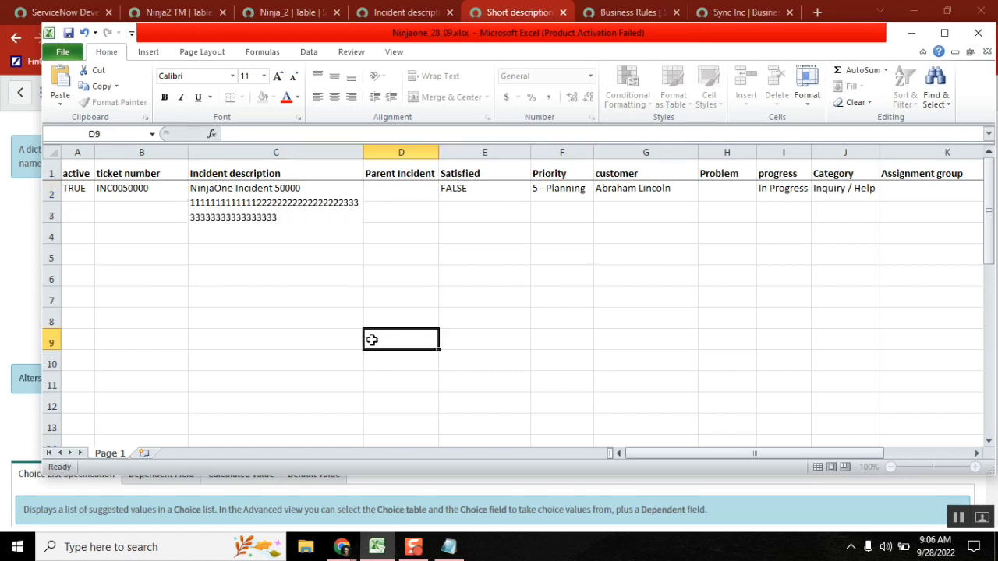
{"action": "double_click", "coordinate": [361, 150]}
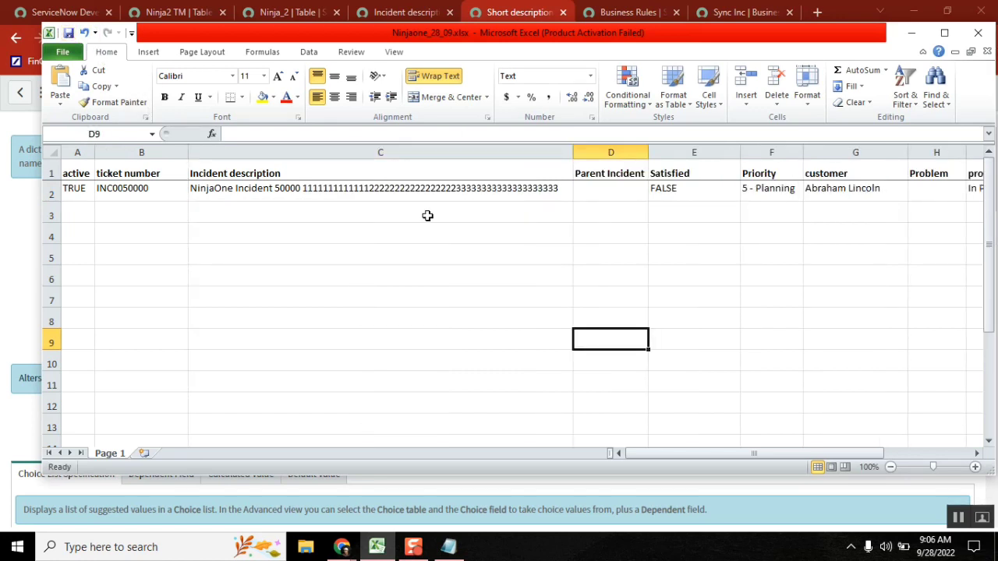
- Return to ServiceNow in Chrome and check the Max length in the Incident description dictionary entry
{"action": "left_click", "coordinate": [911, 32]}
{"action": "left_click", "coordinate": [457, 285]}
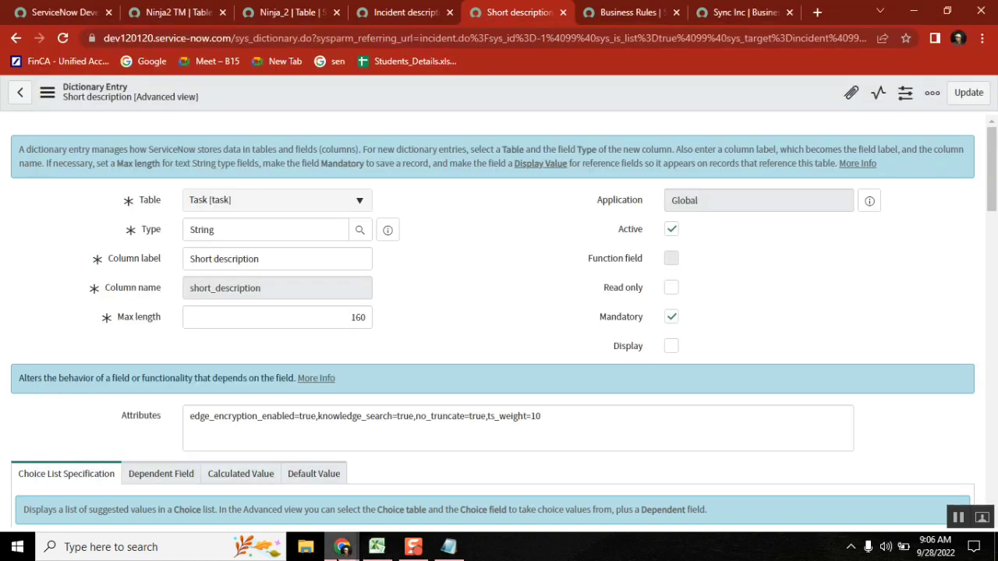
{"action": "mouse_move", "coordinate": [343, 546]}
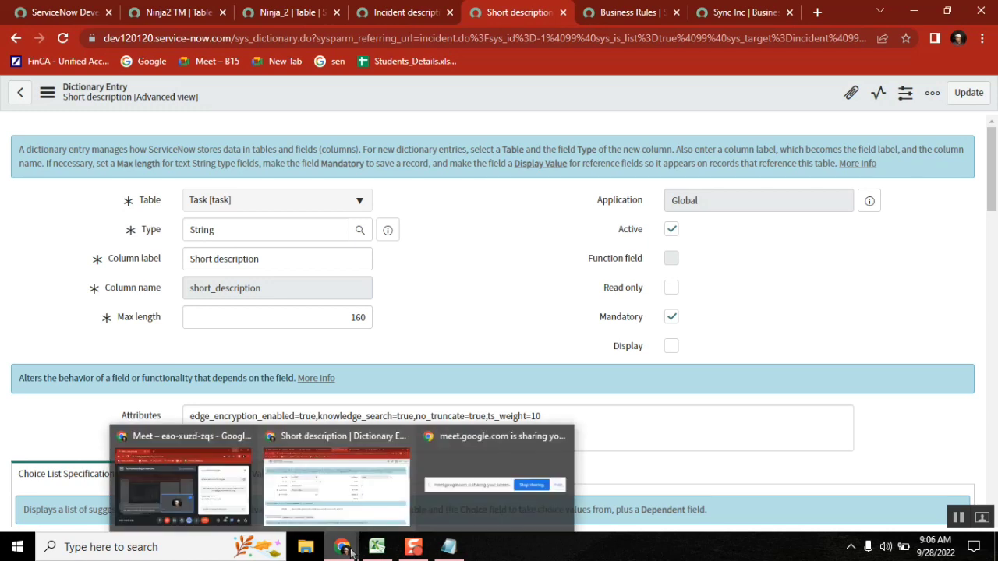
{"action": "left_click", "coordinate": [327, 490]}
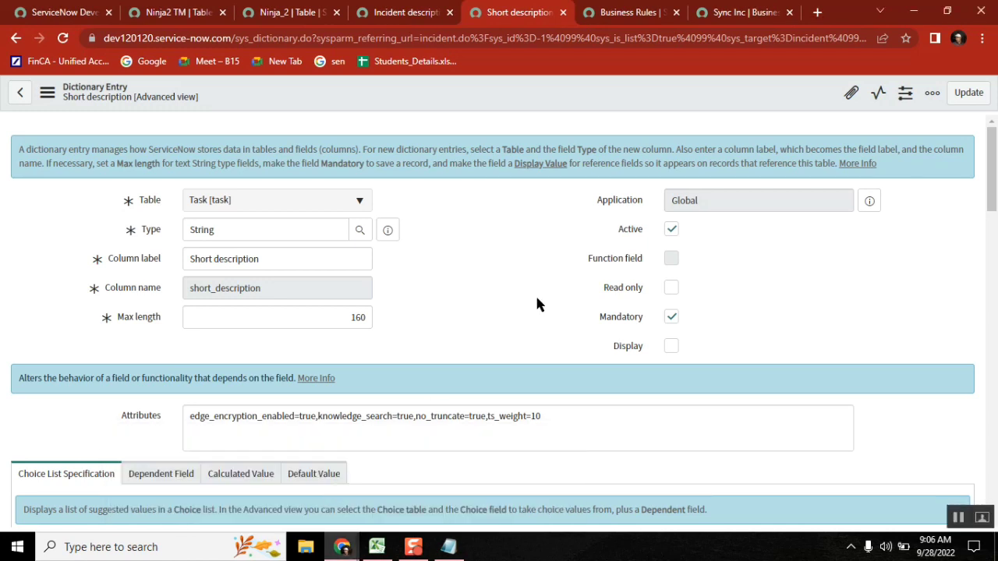
{"action": "left_click", "coordinate": [403, 11]}
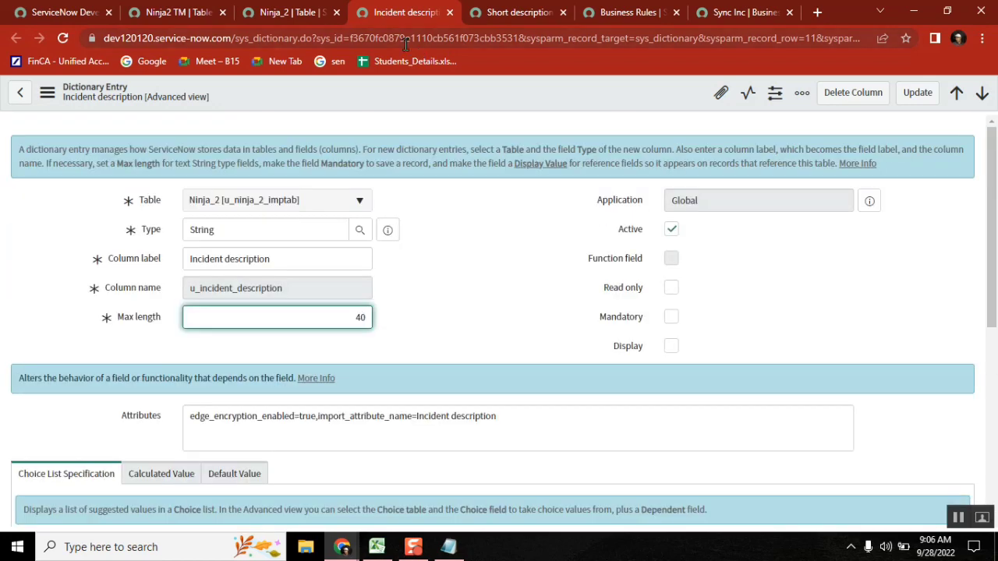
- Open the customer column's dictionary entry from the Ninja_2 table's column list in a separate tab
{"action": "left_click", "coordinate": [279, 13]}
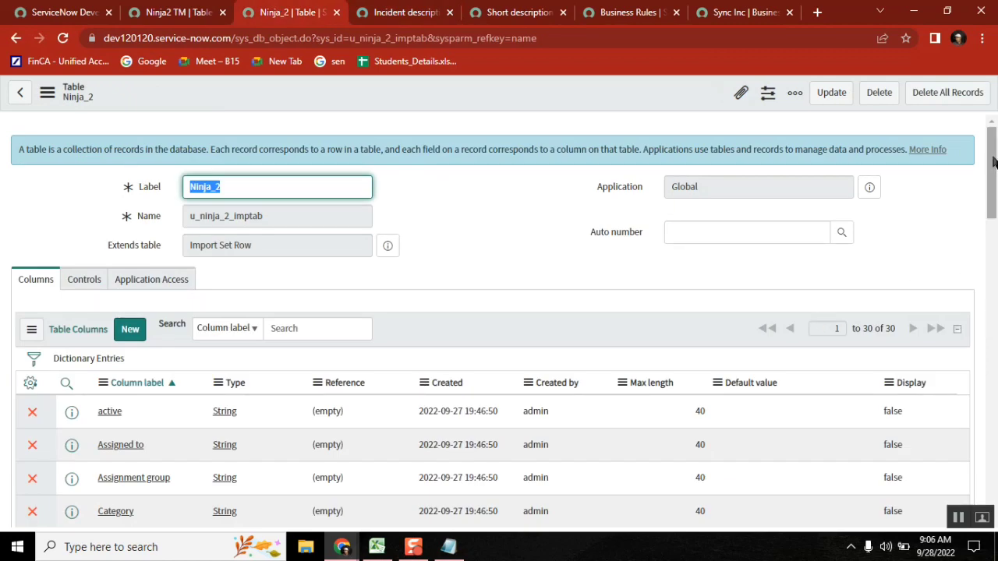
{"action": "scroll", "coordinate": [993, 198], "scroll_direction": "down", "scroll_amount": 2}
{"action": "left_click_drag", "start_coordinate": [993, 198], "coordinate": [969, 239]}
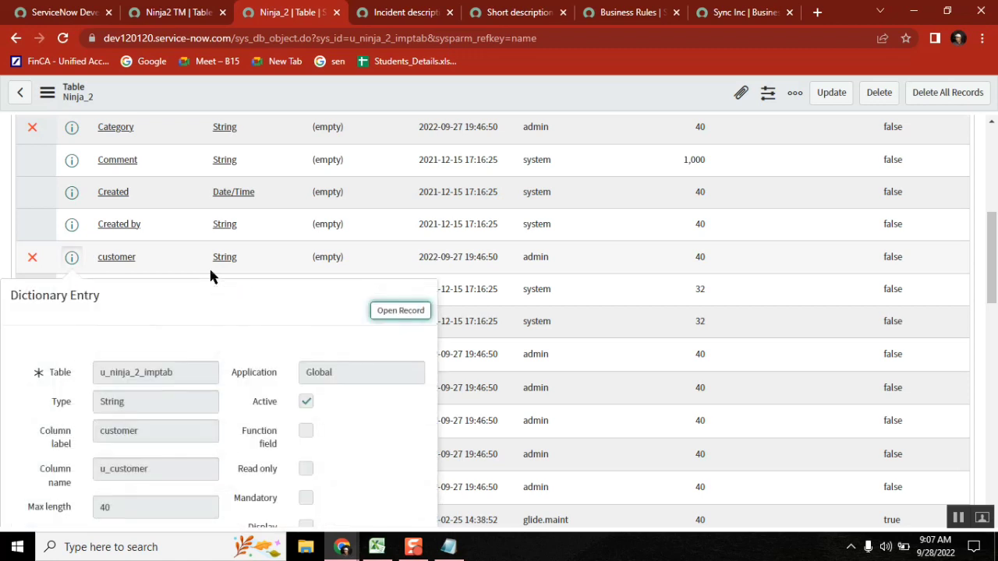
{"action": "left_click", "coordinate": [402, 312], "text": "ctrl"}
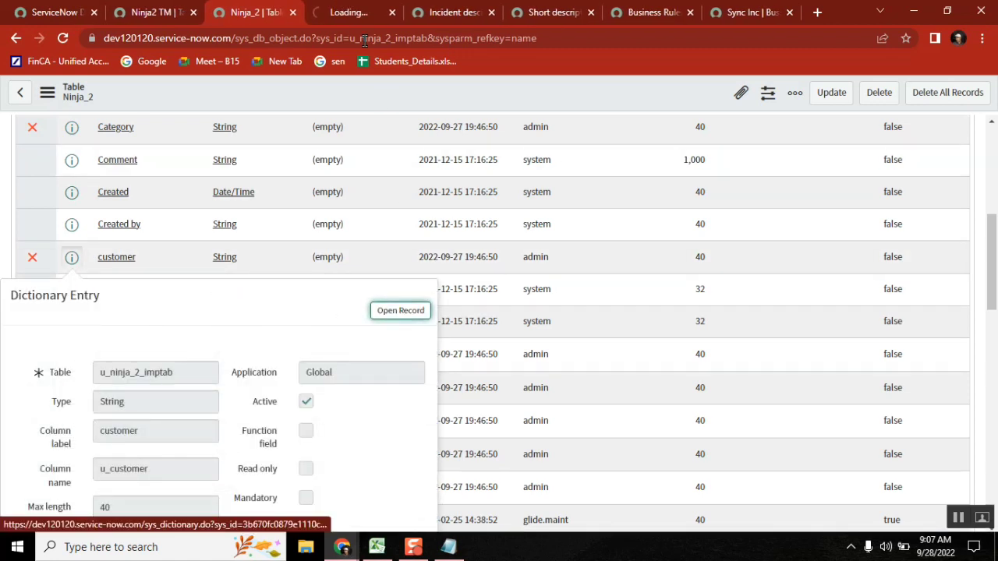
{"action": "left_click", "coordinate": [352, 21]}
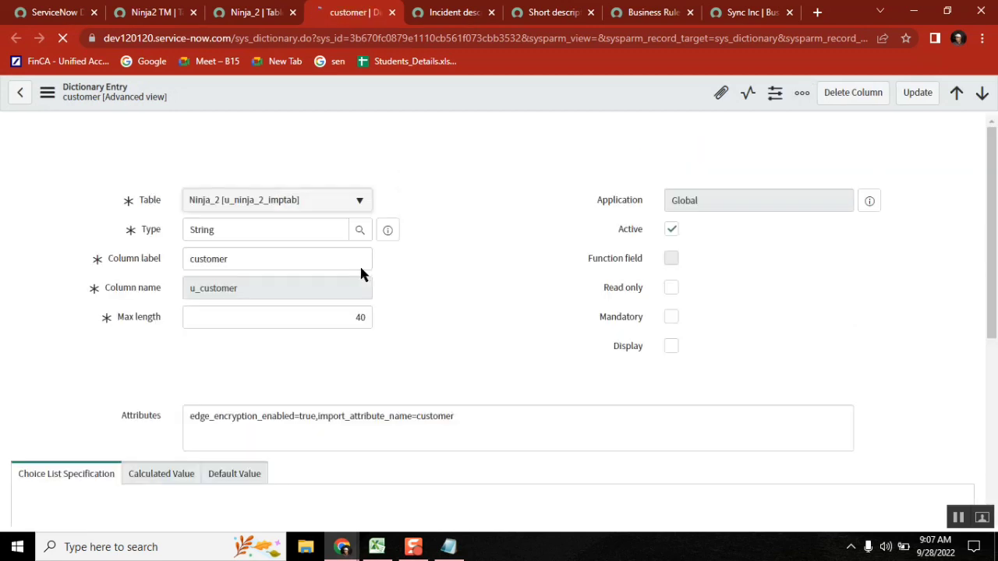
- Set the customer column's Max length to 20
{"action": "left_click", "coordinate": [359, 264]}
{"action": "left_click", "coordinate": [360, 318]}
{"action": "type", "text": "20"}
{"action": "left_click", "coordinate": [480, 271]}
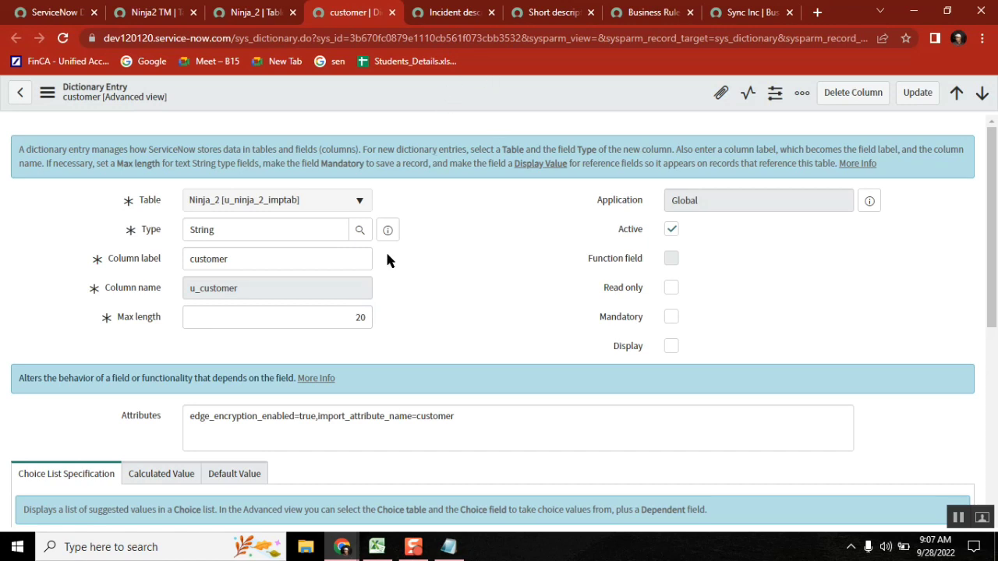
- Try to save the customer dictionary entry with a Max length of 15
{"action": "left_click", "coordinate": [357, 321]}
{"action": "key", "text": "BackSpace"}
{"action": "key", "text": "BackSpace"}
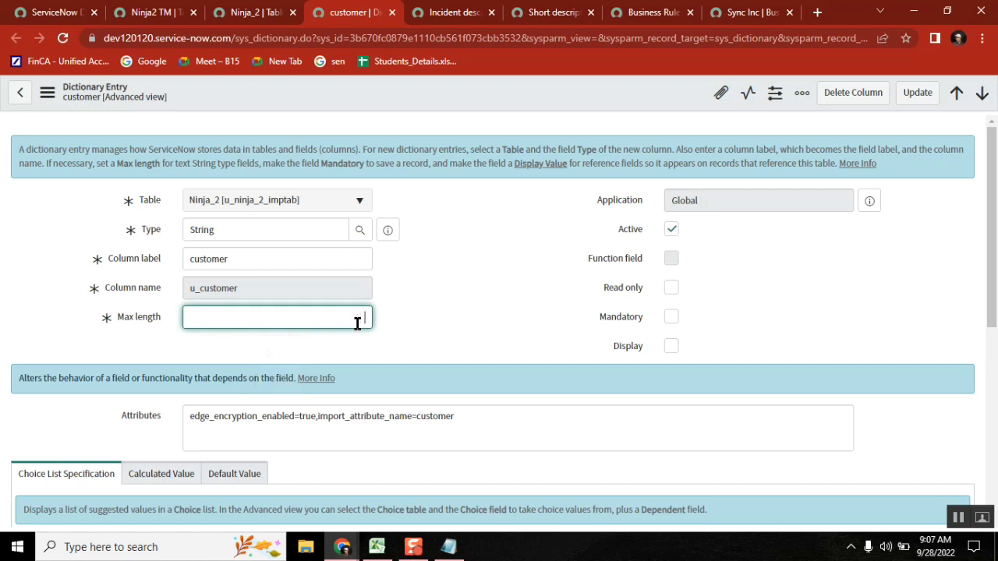
{"action": "type", "text": "15"}
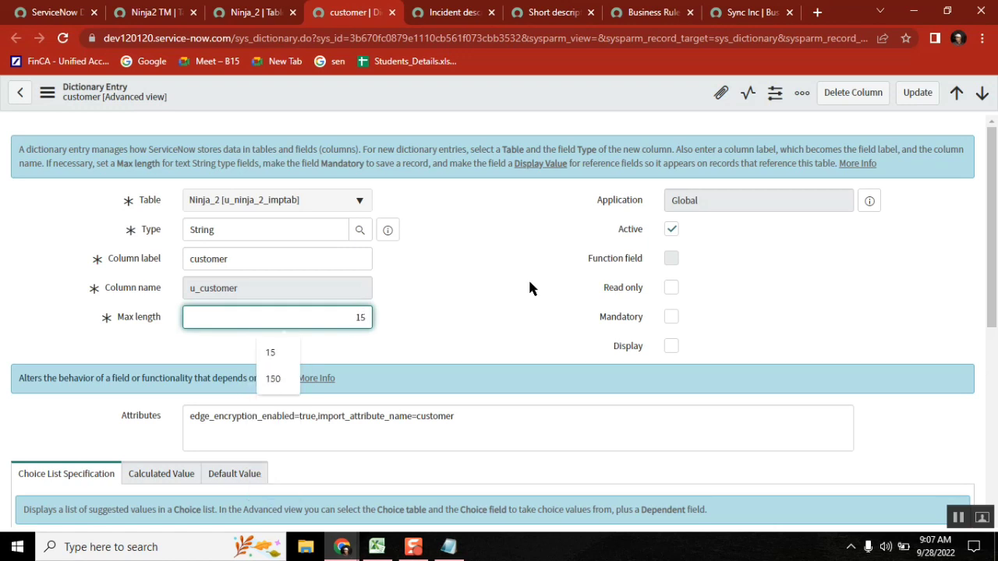
{"action": "right_click", "coordinate": [460, 92]}
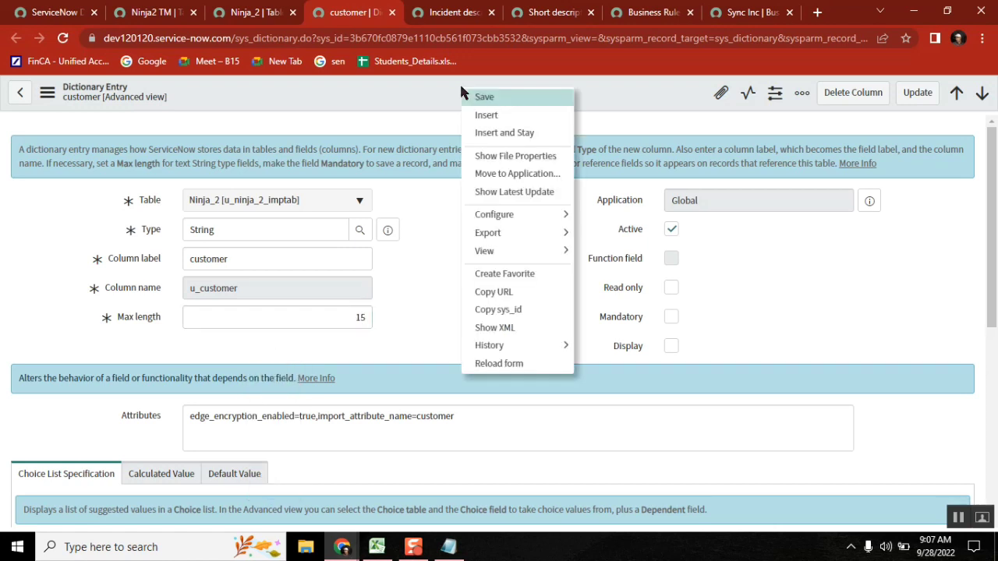
{"action": "left_click", "coordinate": [485, 96]}
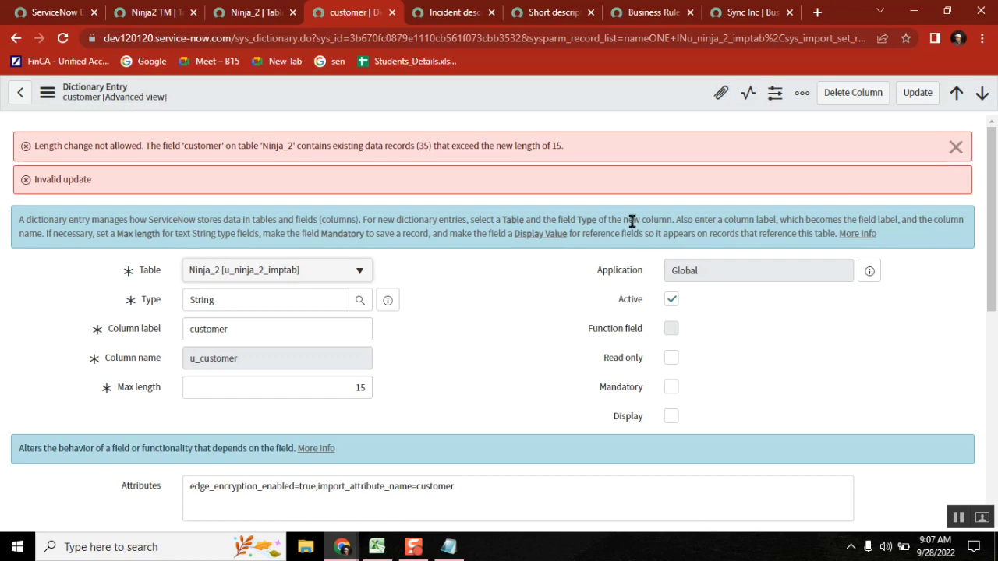
{"action": "double_click", "coordinate": [368, 146]}
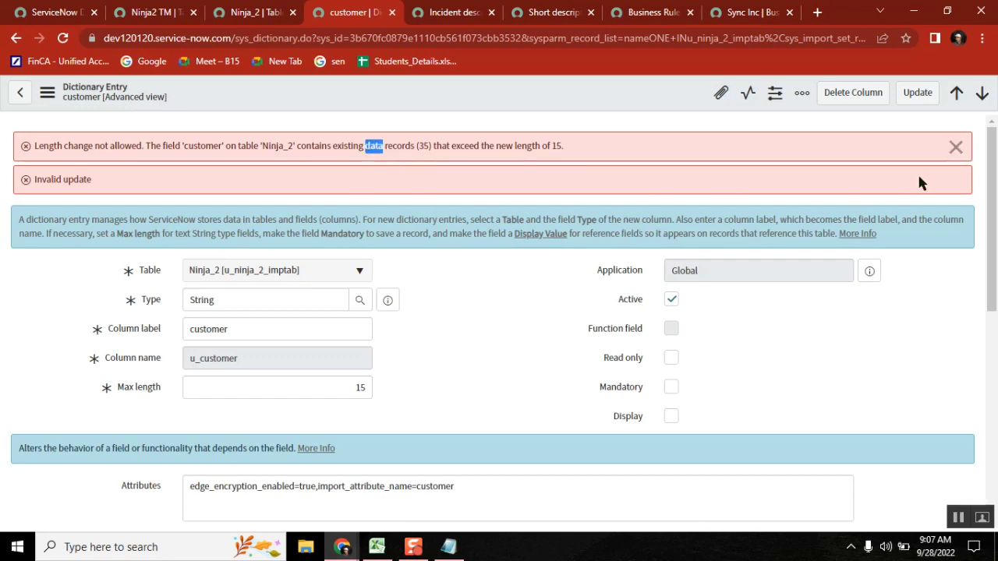
{"action": "left_click", "coordinate": [956, 146]}
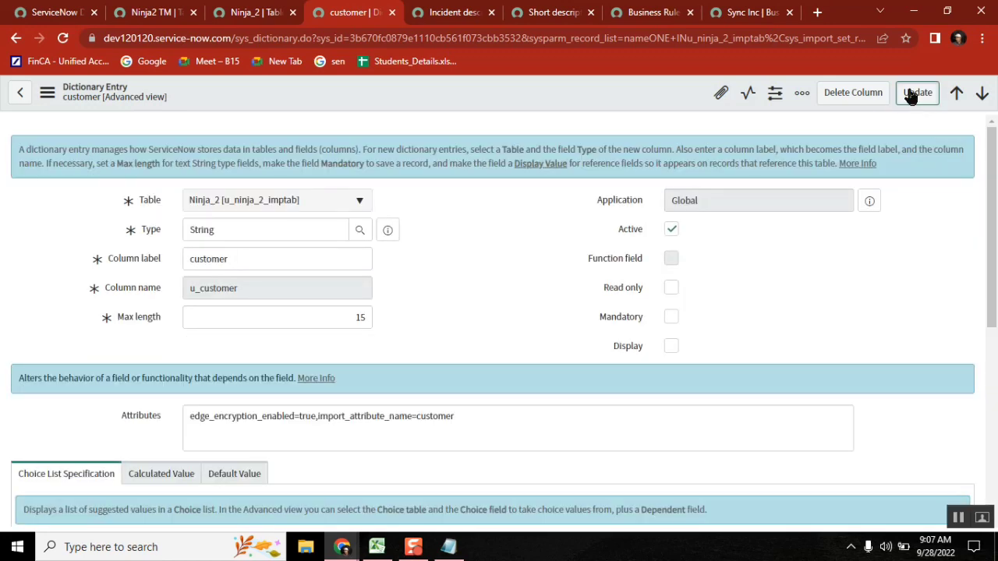
- Try again to update the customer dictionary entry with the shortened Max length
{"action": "left_click", "coordinate": [914, 93]}
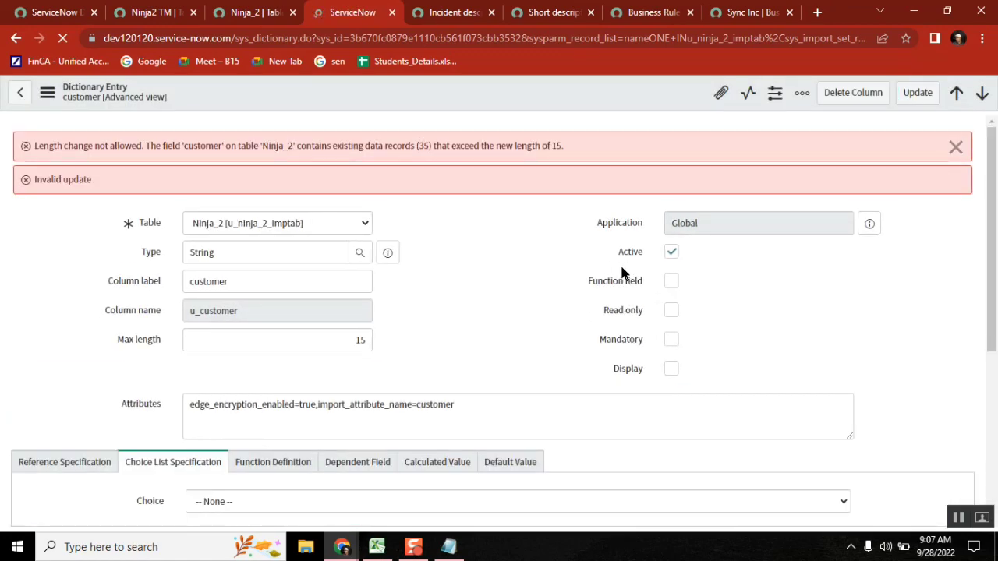
{"action": "left_click", "coordinate": [958, 147]}
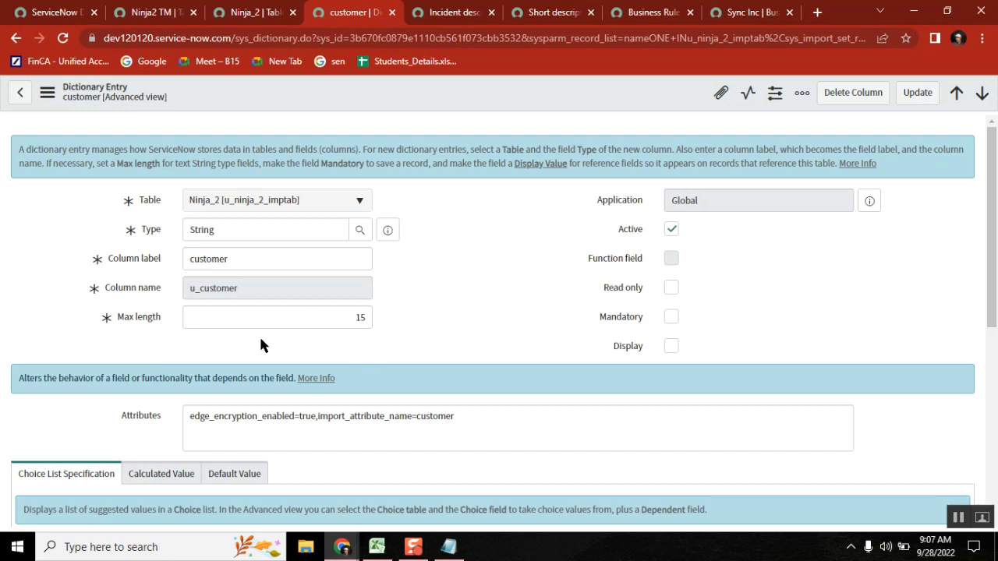
{"action": "left_click", "coordinate": [361, 319]}
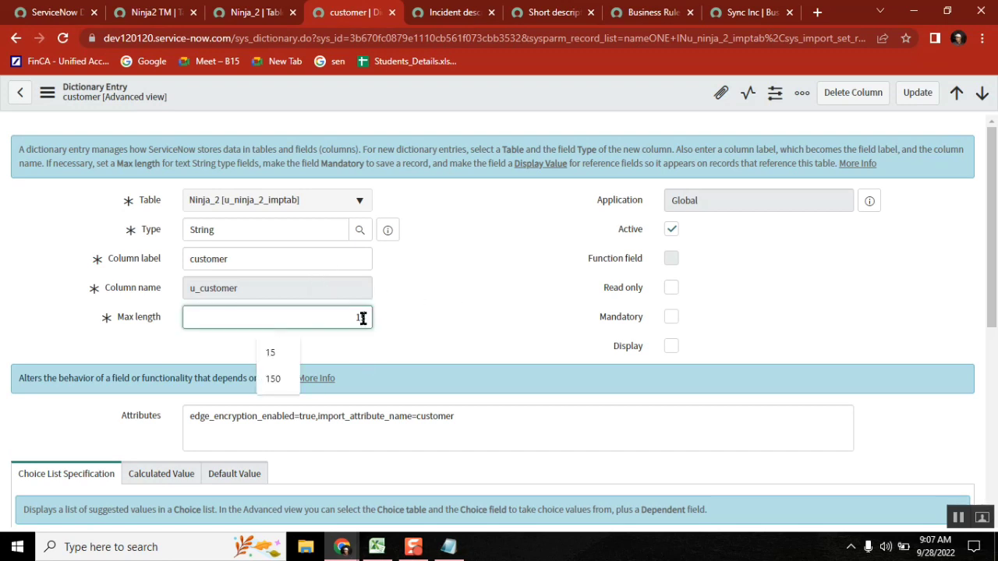
{"action": "left_click", "coordinate": [457, 304]}
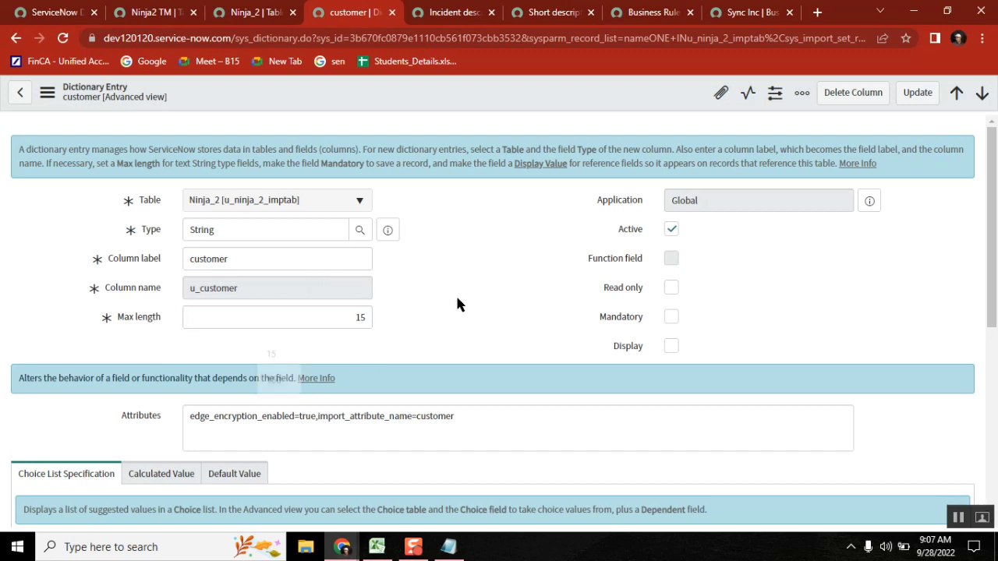
- Review the Max length in the Incident description dictionary entry and return to the Ninja_2 table
{"action": "left_click", "coordinate": [449, 13]}
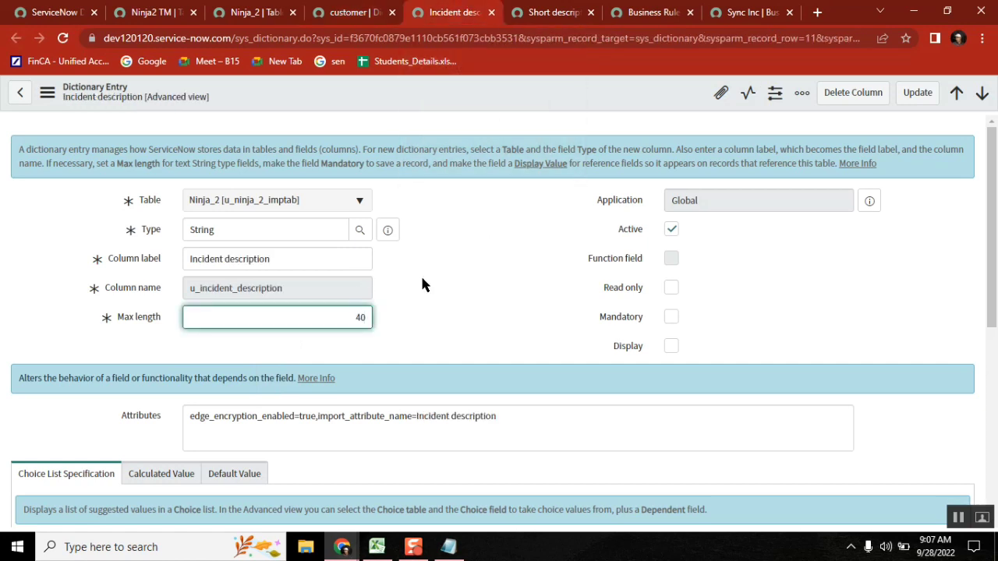
{"action": "left_click", "coordinate": [364, 316]}
{"action": "left_click", "coordinate": [244, 9]}
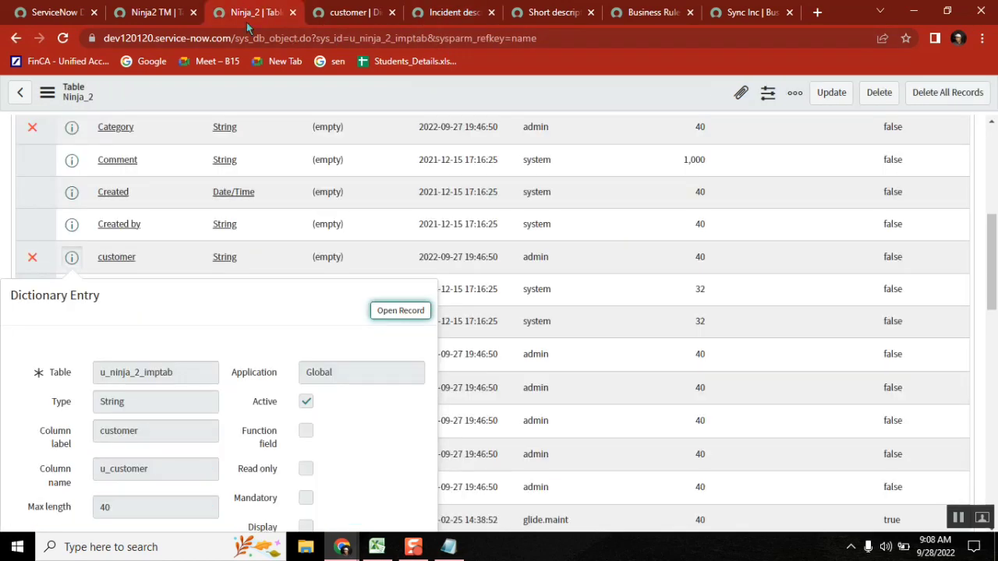
- Switch to the Ninjaone_28_09.xlsx workbook in Excel and check the customer value in row 2
{"action": "left_click", "coordinate": [376, 547]}
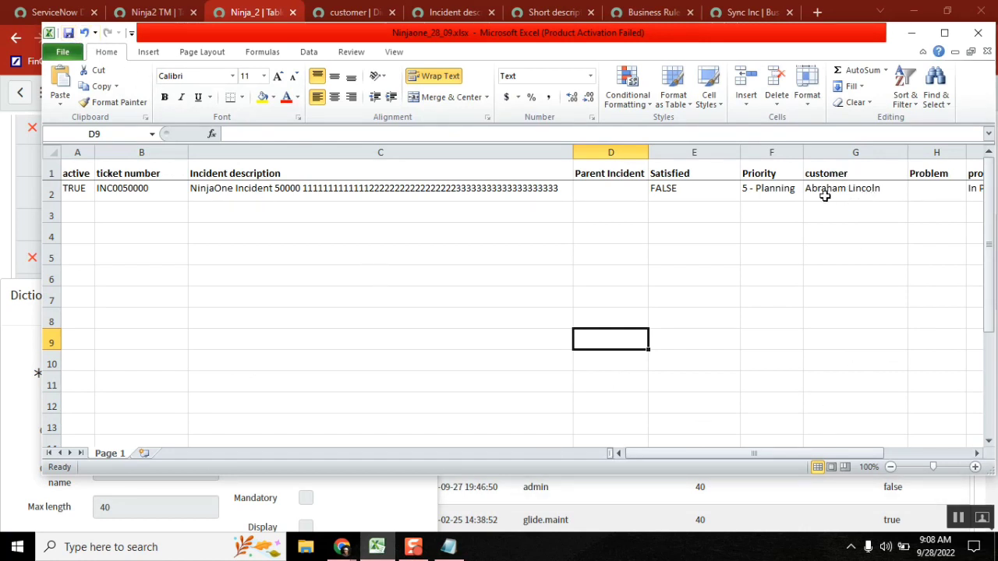
{"action": "left_click", "coordinate": [870, 193]}
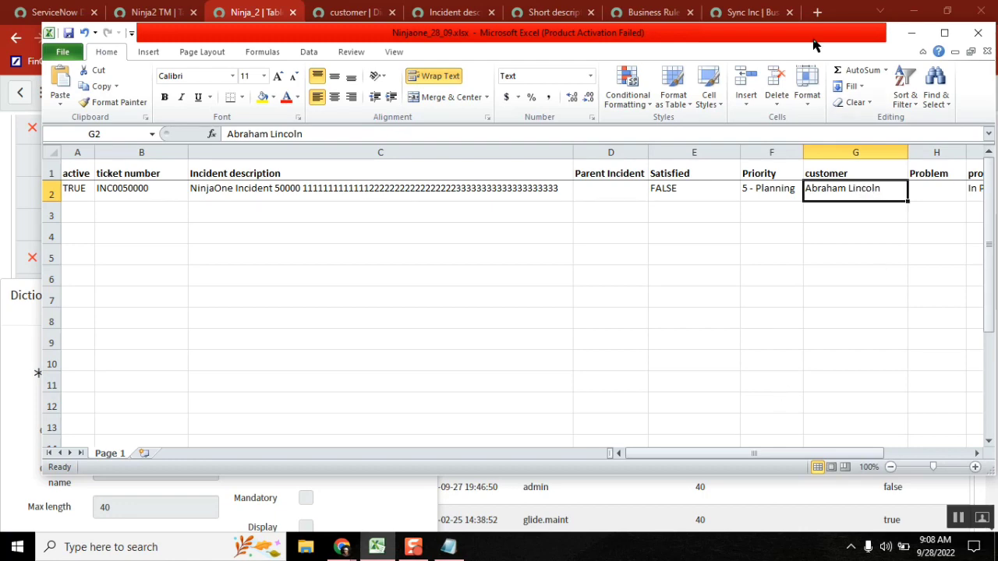
{"action": "left_click_drag", "start_coordinate": [811, 39], "coordinate": [784, 89]}
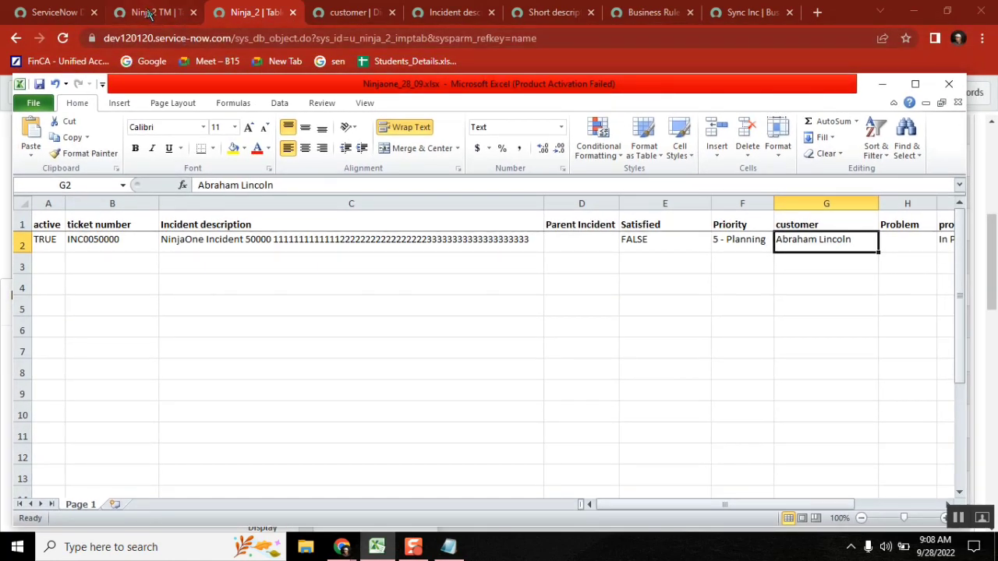
- Switch back to ServiceNow in Chrome, find the System Import Sets Data Sources module and open its list in a separate tab
{"action": "left_click", "coordinate": [152, 12]}
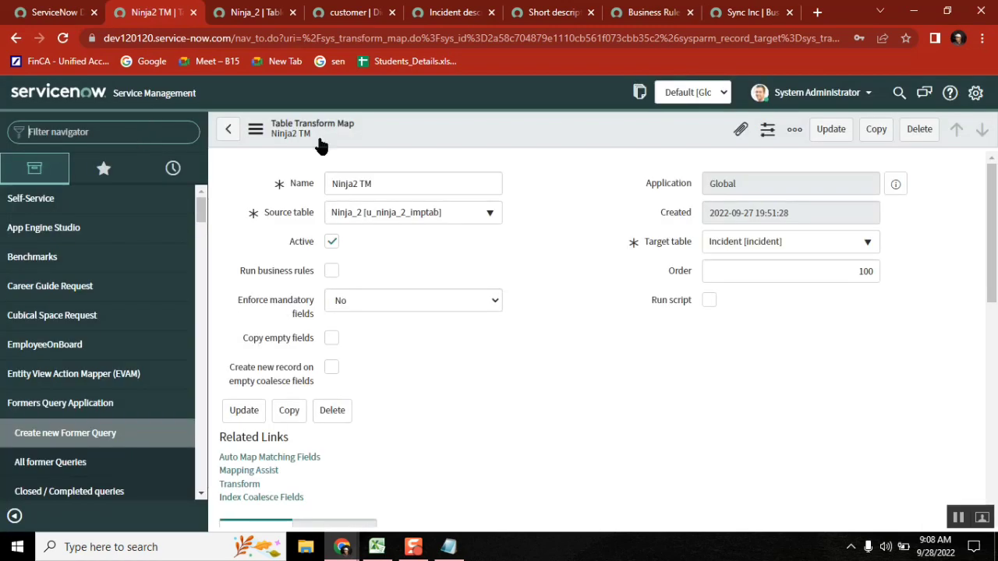
{"action": "left_click", "coordinate": [117, 131]}
{"action": "type", "text": "data source"}
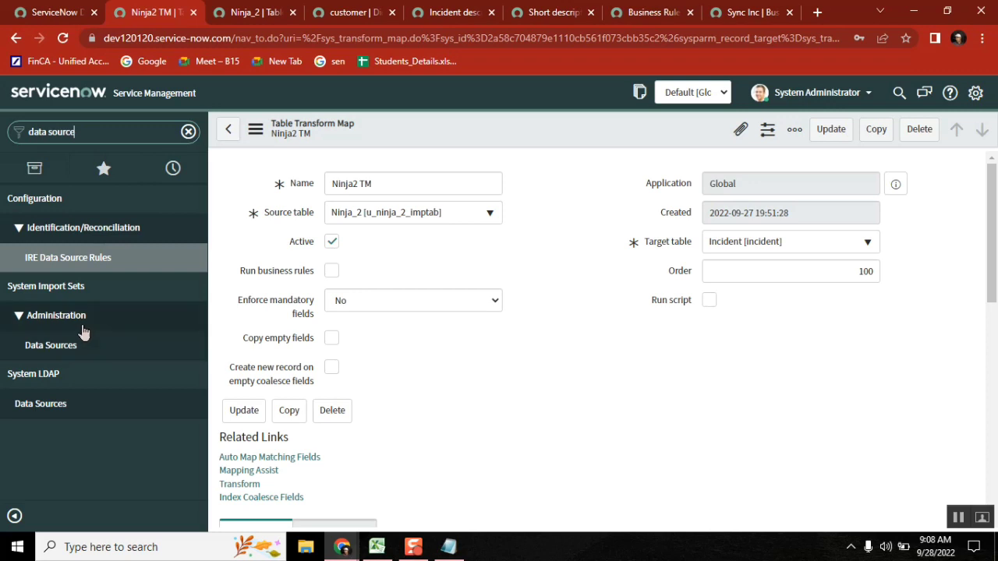
{"action": "middle_click", "coordinate": [69, 343]}
{"action": "left_click", "coordinate": [222, 15]}
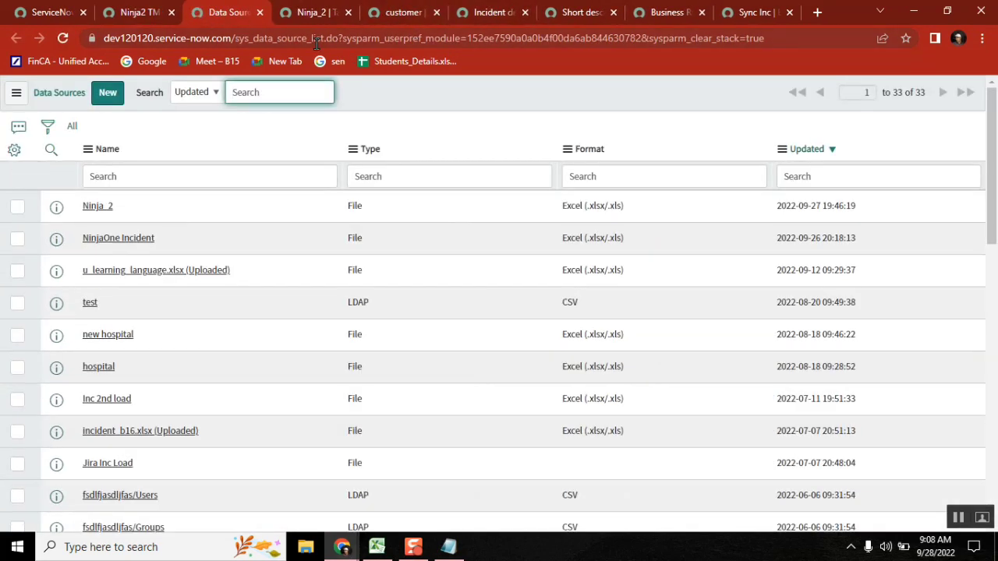
- Open the Ninja_2 data source and remove its existing Ninjaone_28_09.xlsx attachment
{"action": "left_click", "coordinate": [99, 207]}
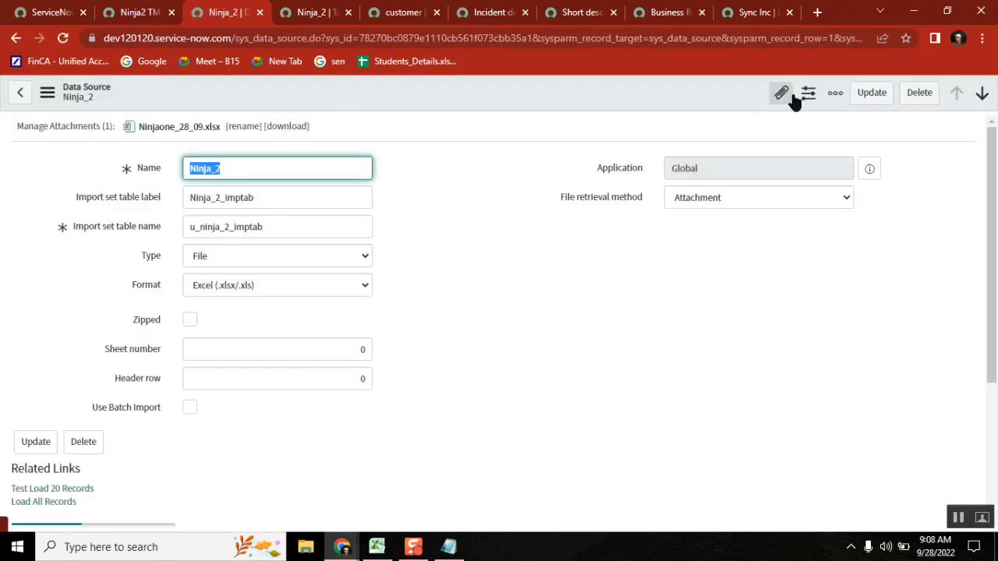
{"action": "left_click", "coordinate": [781, 93]}
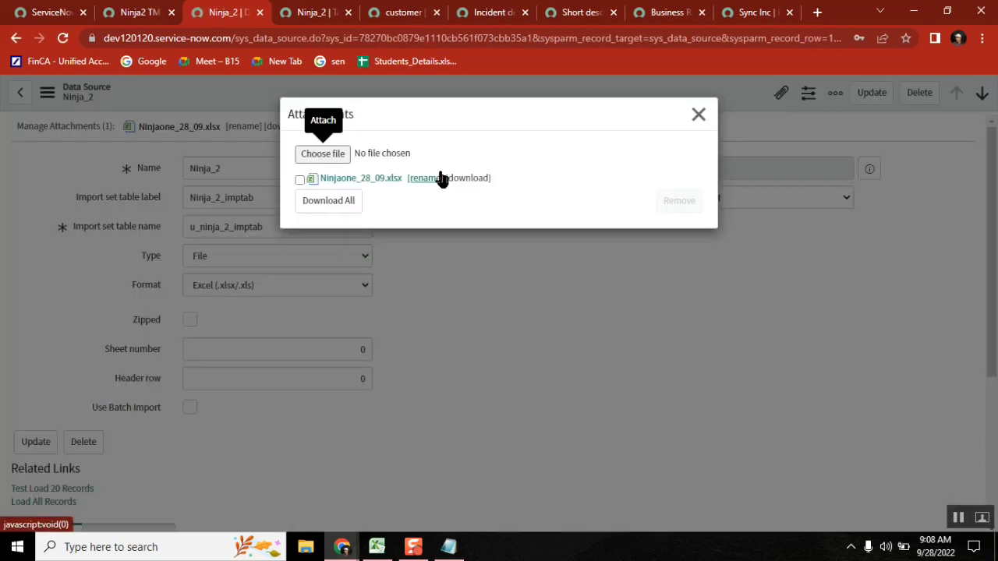
{"action": "left_click", "coordinate": [299, 180]}
{"action": "left_click", "coordinate": [691, 204]}
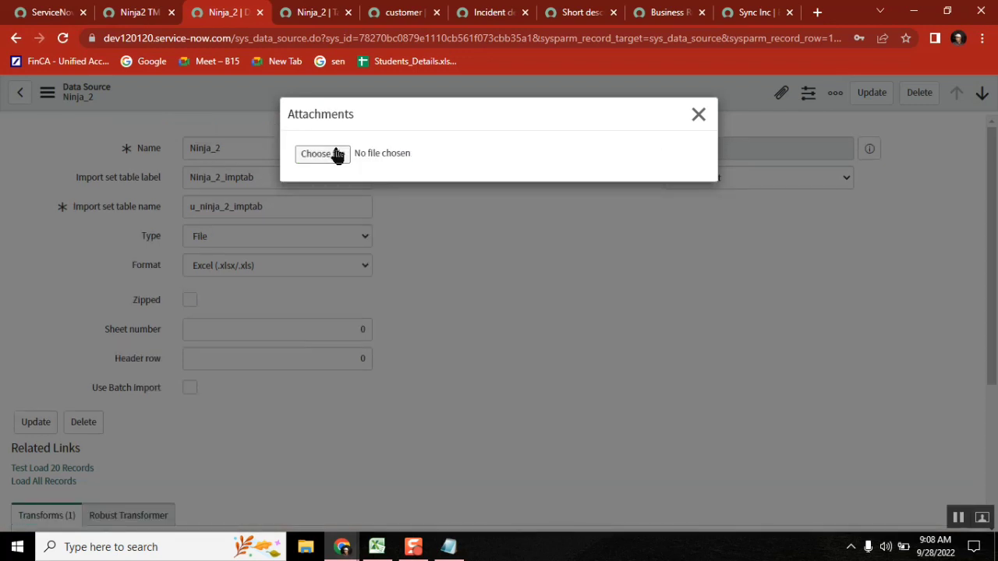
- Attach the current Ninjaone_28_09.xlsx from the Desktop to the Ninja_2 data source and close the attachments dialog
{"action": "left_click", "coordinate": [337, 153]}
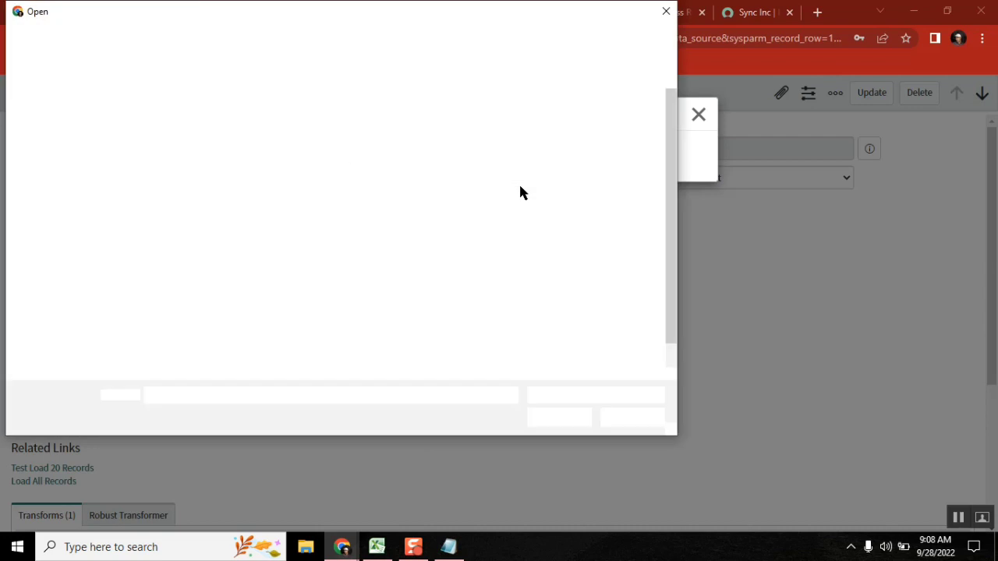
{"action": "left_click", "coordinate": [204, 338]}
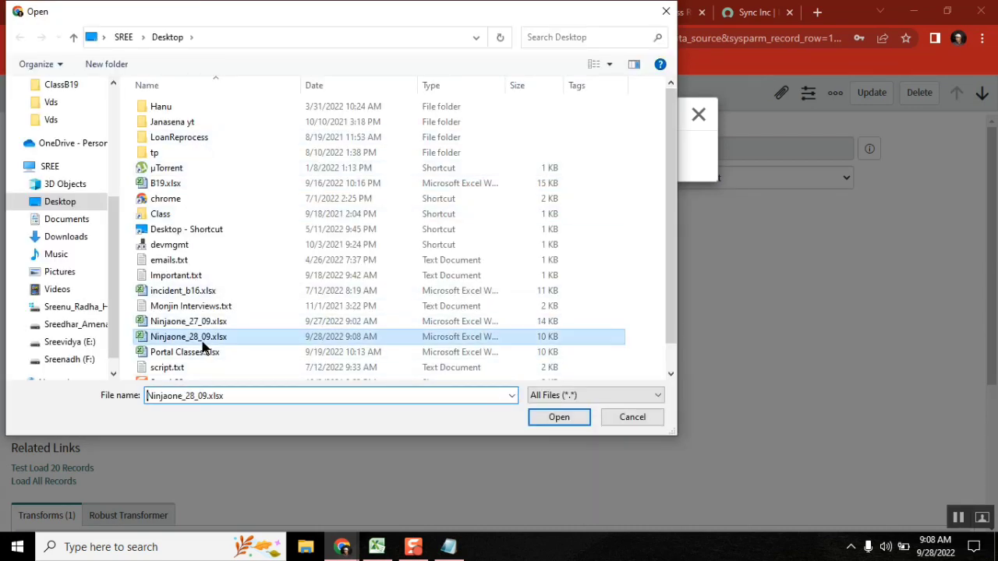
{"action": "left_click", "coordinate": [559, 418]}
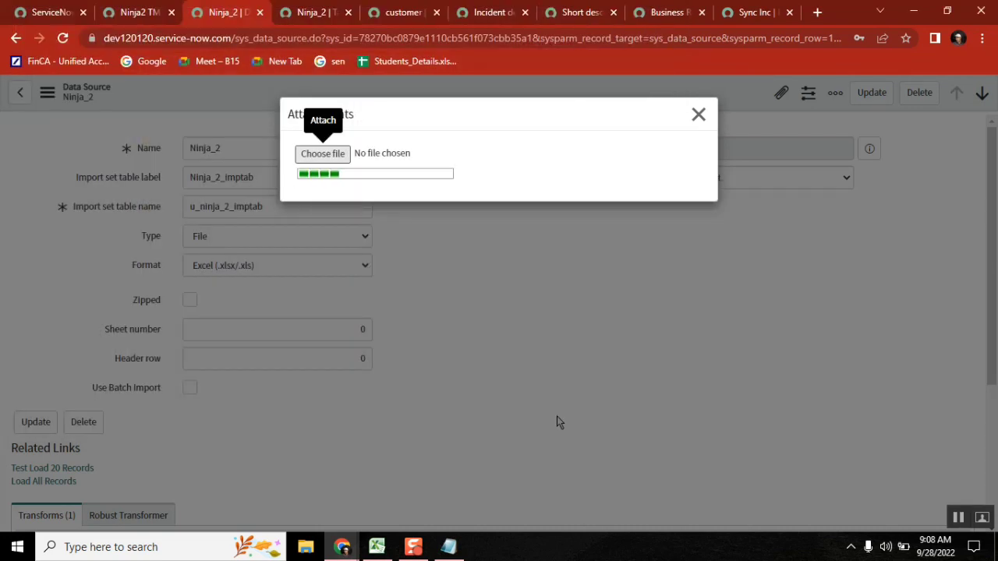
{"action": "left_click", "coordinate": [699, 115]}
- Load all records from the Ninja_2 data source and run the transform with the Ninja2 TM map
{"action": "left_click", "coordinate": [45, 506]}
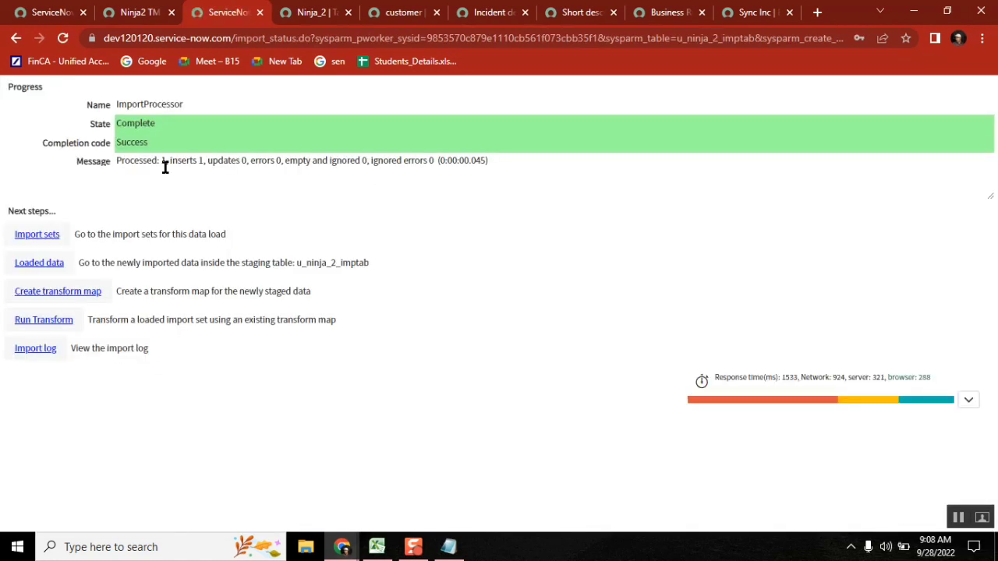
{"action": "left_click", "coordinate": [43, 326]}
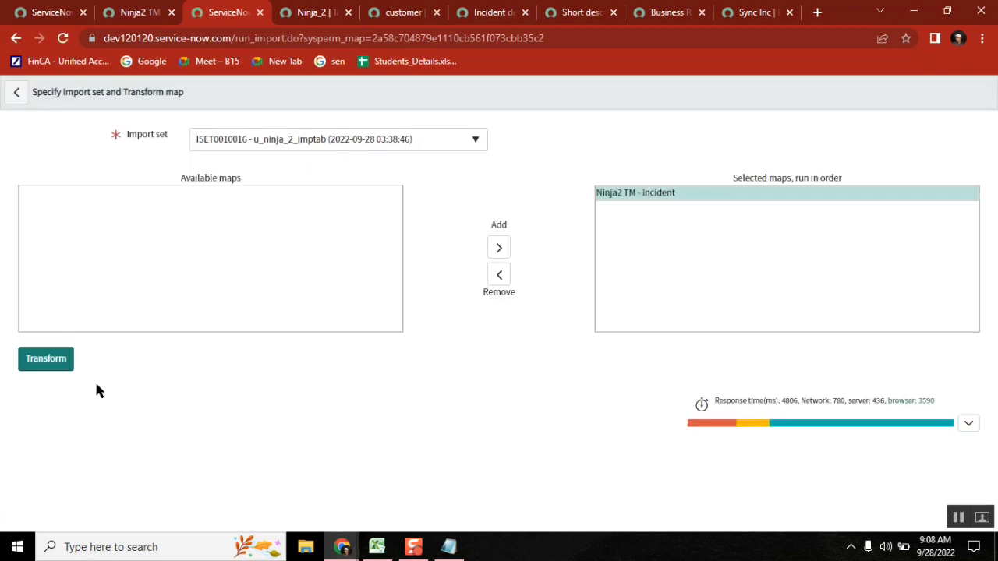
{"action": "left_click", "coordinate": [23, 363]}
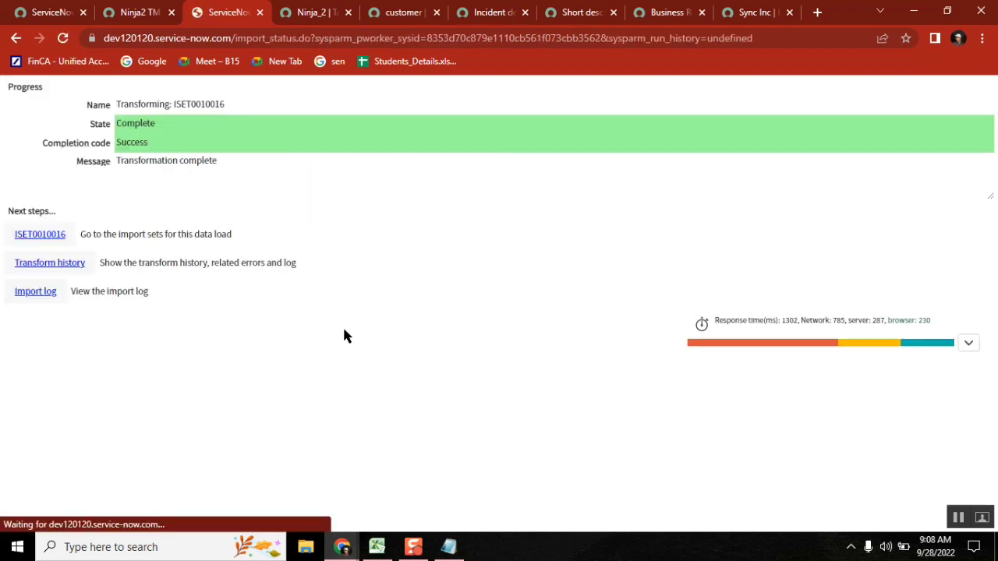
- Review the transform history in a separate tab and check the Max length in the Incident description dictionary entry
{"action": "left_click", "coordinate": [67, 268], "text": "ctrl"}
{"action": "key", "text": "ctrl+Tab"}
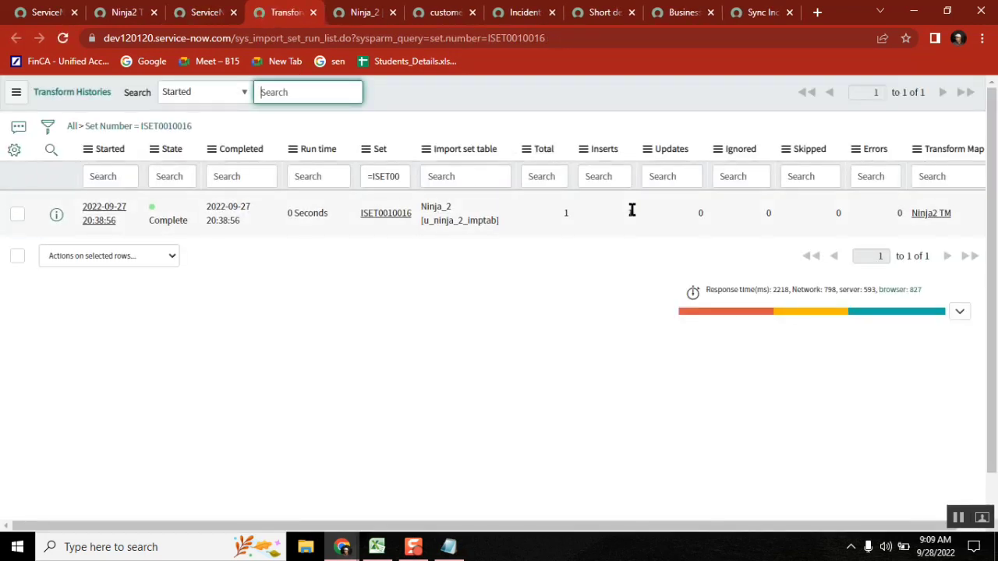
{"action": "left_click", "coordinate": [518, 14]}
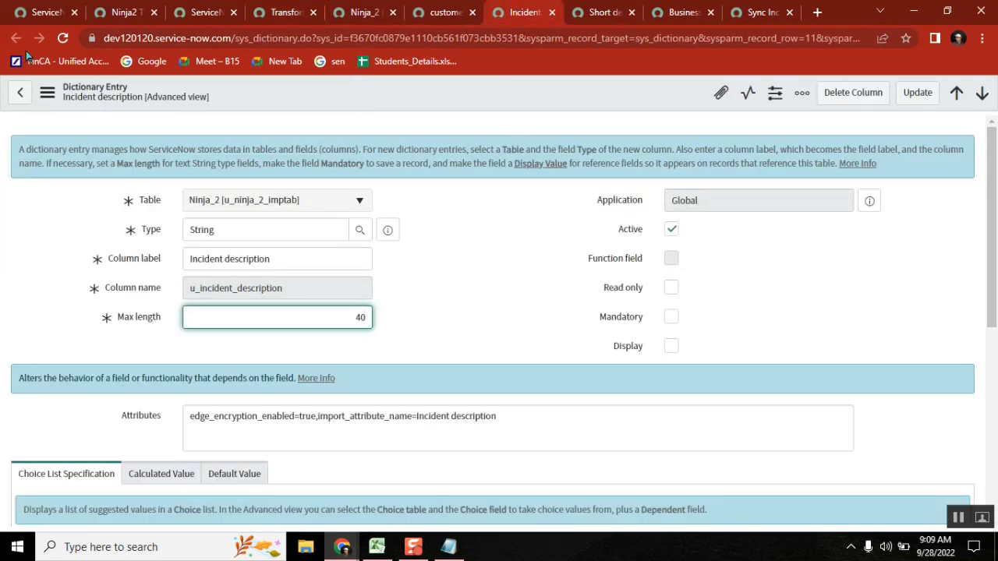
- Find the incident modules from the Ninja2 TM page and open the list of all incidents in a separate tab
{"action": "left_click", "coordinate": [117, 12]}
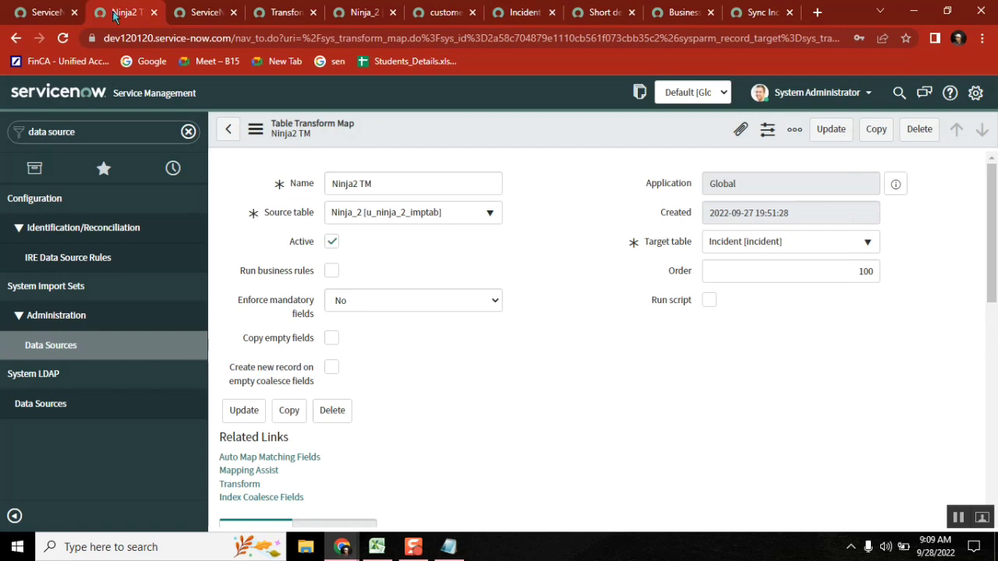
{"action": "type", "text": "Incid"}
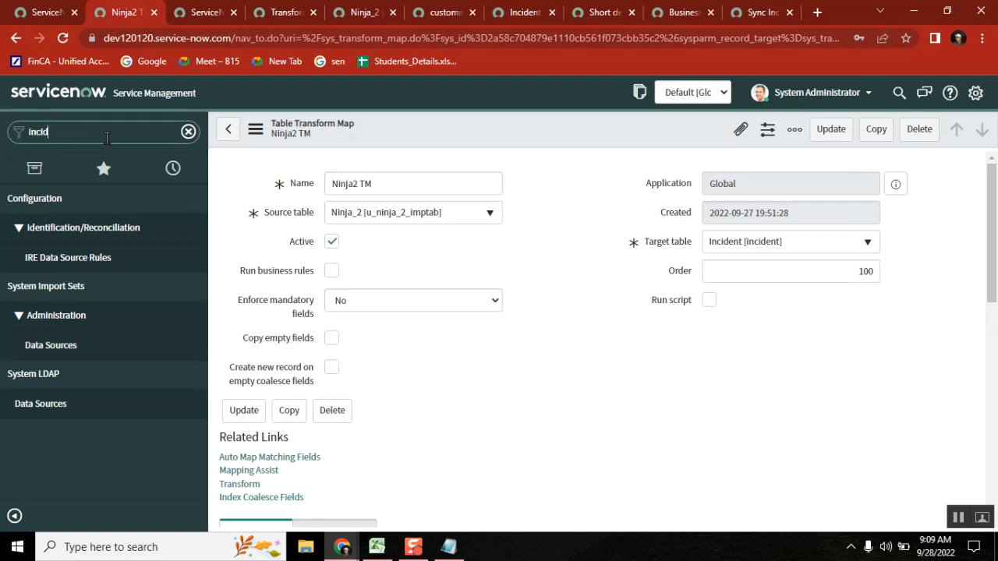
{"action": "type", "text": "ent"}
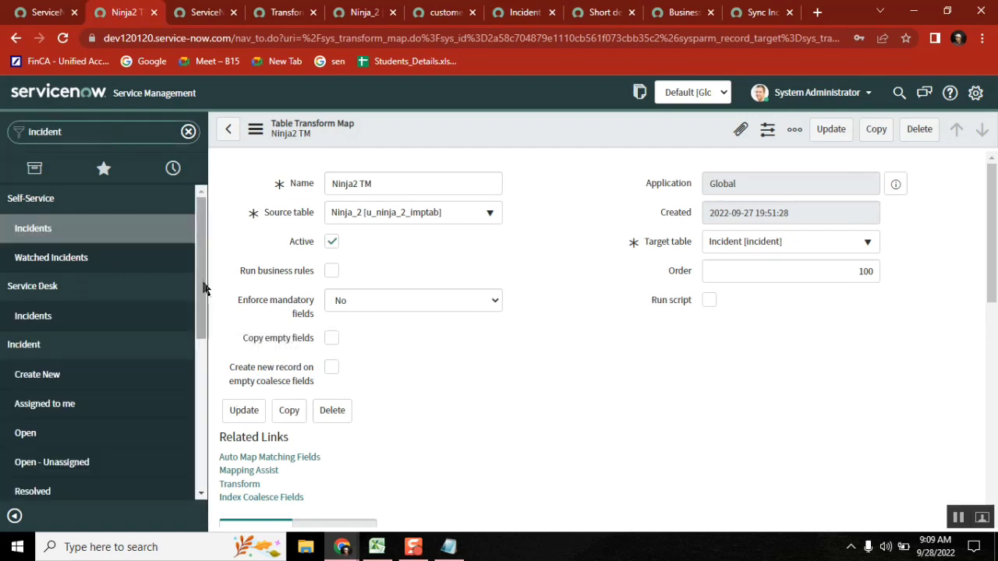
{"action": "left_click_drag", "start_coordinate": [202, 265], "coordinate": [201, 478]}
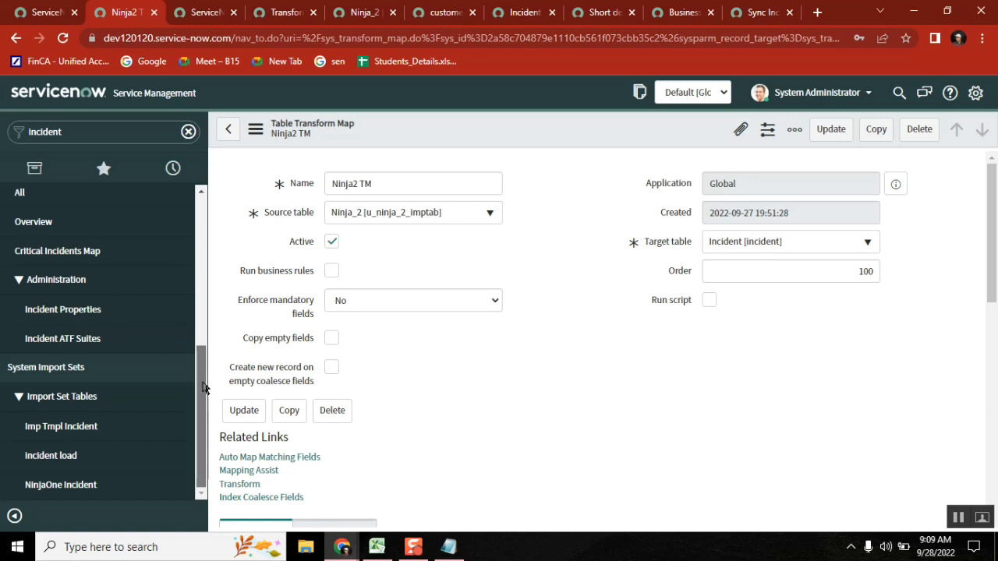
{"action": "left_click_drag", "start_coordinate": [202, 388], "coordinate": [202, 283]}
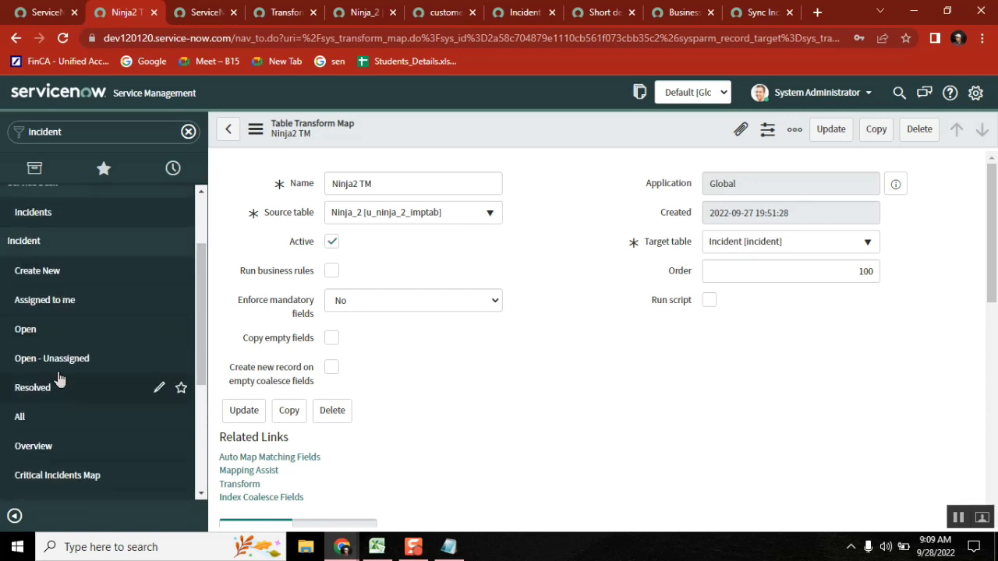
{"action": "left_click", "coordinate": [39, 420], "text": "ctrl"}
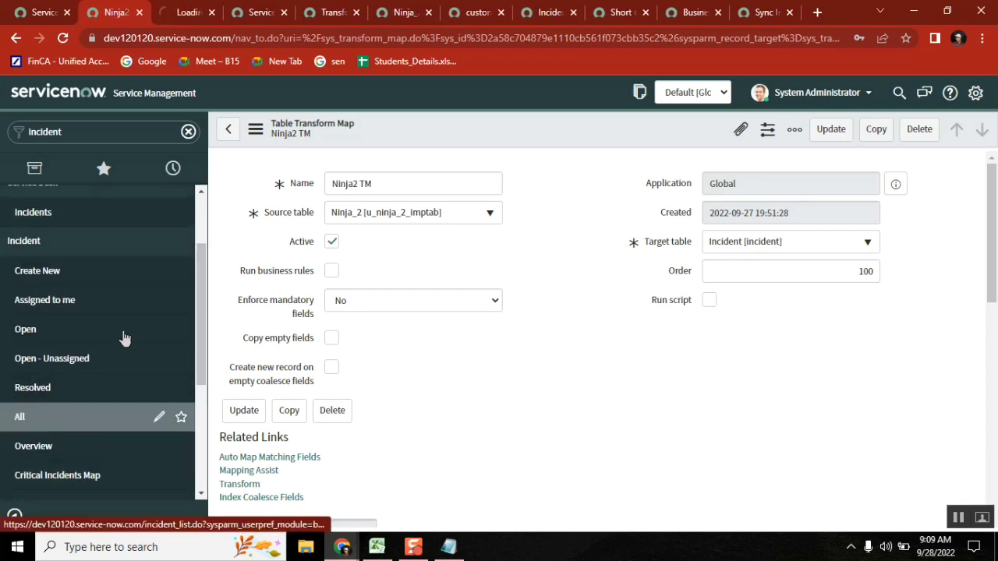
{"action": "left_click", "coordinate": [181, 8]}
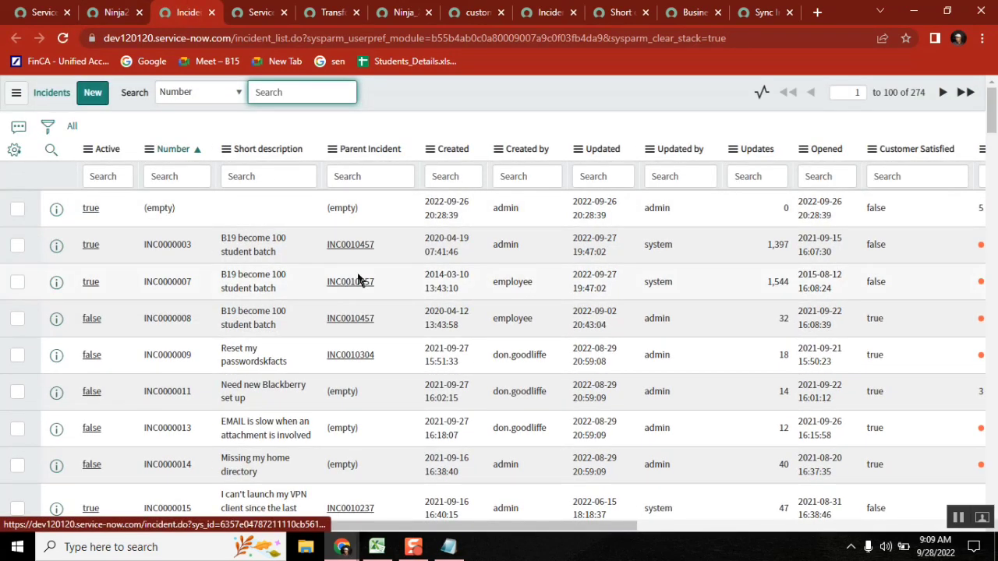
- Sort the incidents by Created in descending order and open the newest one in a separate tab
{"action": "left_click", "coordinate": [457, 150]}
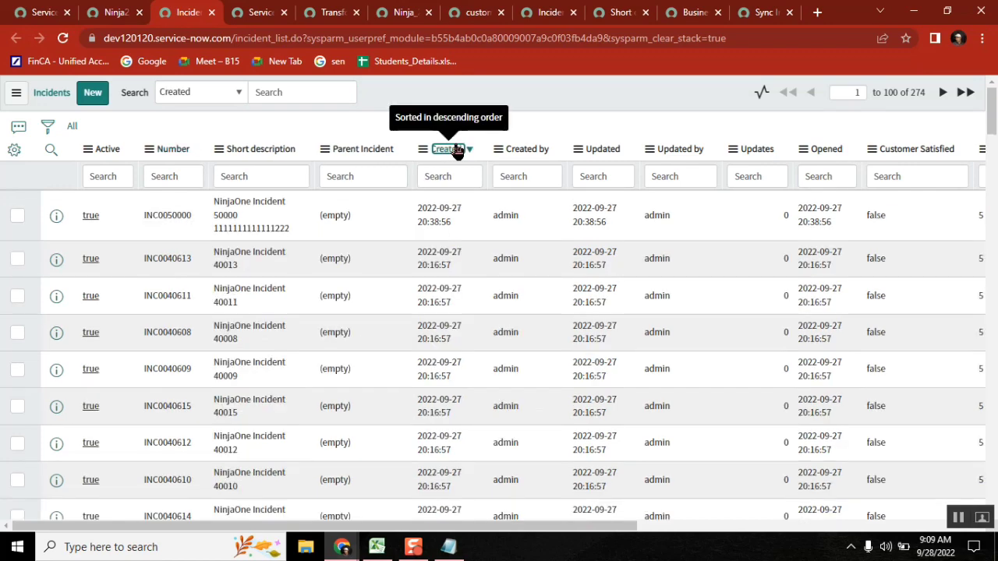
{"action": "middle_click", "coordinate": [88, 219]}
{"action": "left_click", "coordinate": [226, 11]}
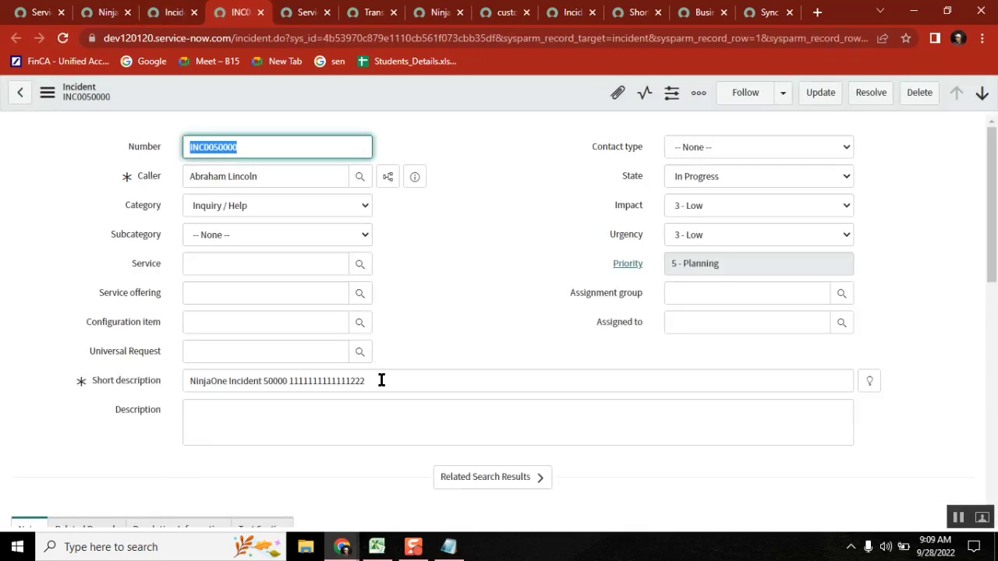
- Copy the full Incident description from cell C2 of the Excel workbook into the imported incident's Description field for comparison
{"action": "left_click", "coordinate": [377, 547]}
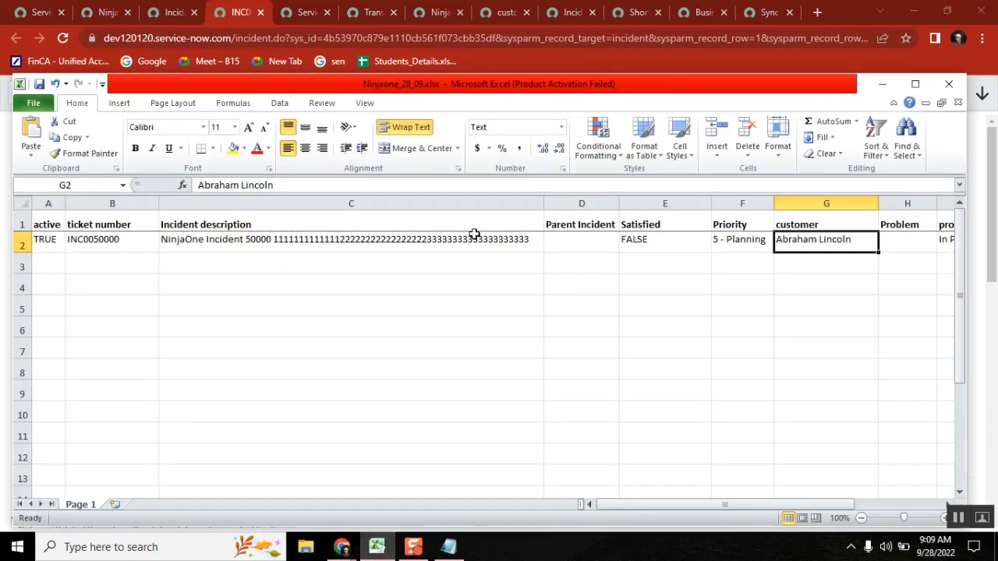
{"action": "left_click", "coordinate": [473, 228]}
{"action": "left_click", "coordinate": [461, 239]}
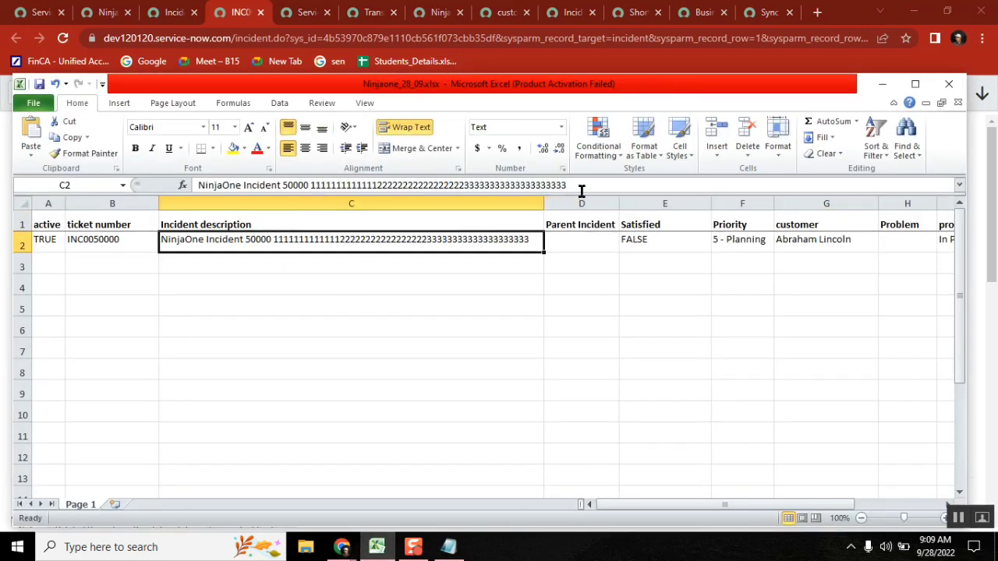
{"action": "left_click_drag", "start_coordinate": [576, 185], "coordinate": [194, 184]}
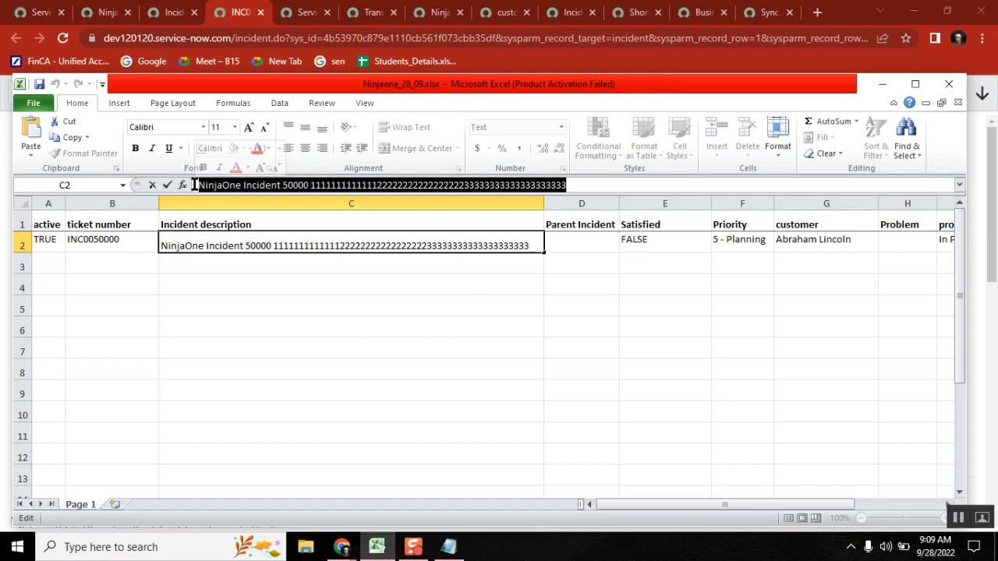
{"action": "left_click", "coordinate": [882, 83]}
{"action": "left_click", "coordinate": [350, 406]}
{"action": "key", "text": "ctrl+v"}
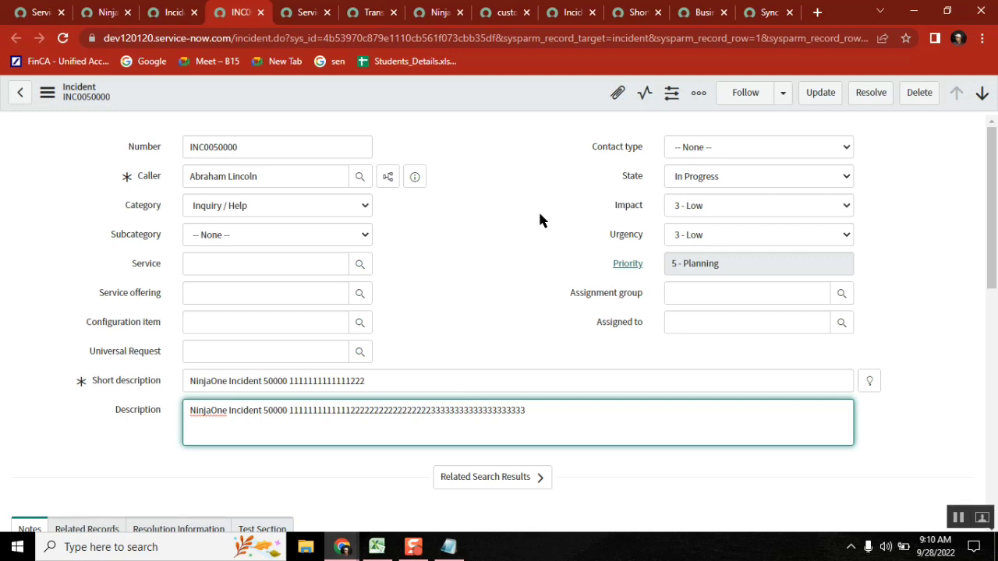
- Go back to the ImportProcessor progress page and open the loaded data of u_ninja_2_imptab in a separate tab
{"action": "left_click", "coordinate": [175, 13]}
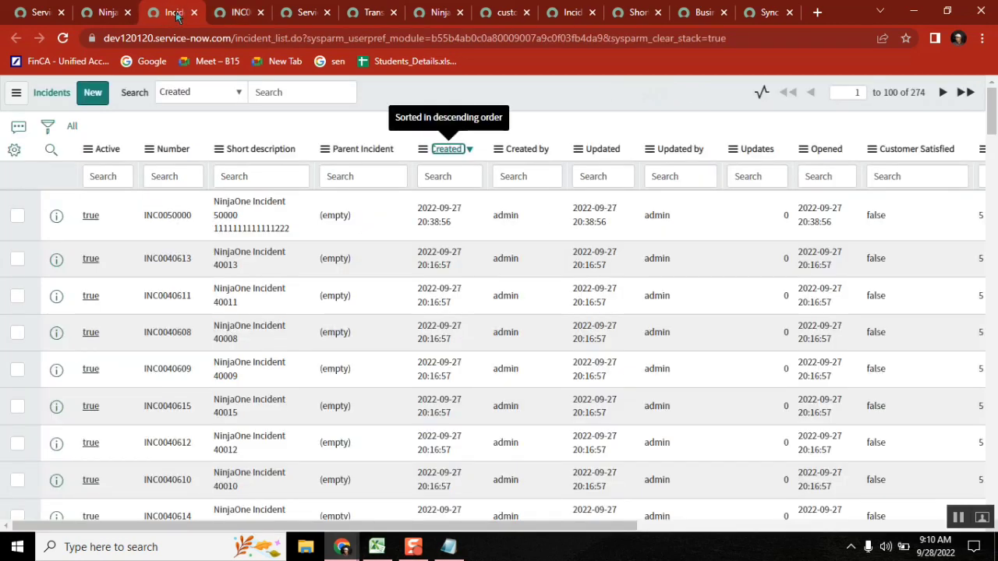
{"action": "left_click", "coordinate": [288, 14]}
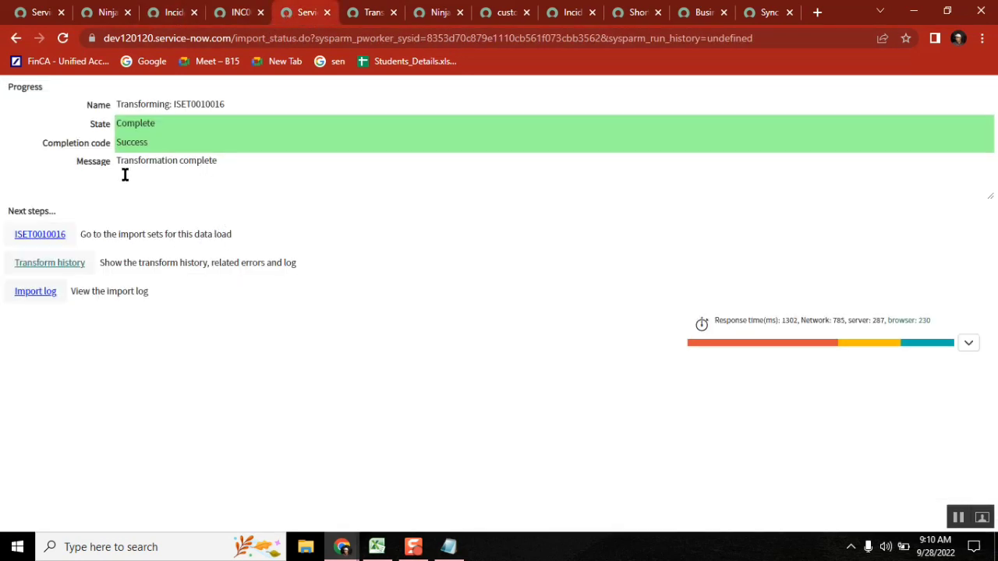
{"action": "left_click", "coordinate": [16, 39]}
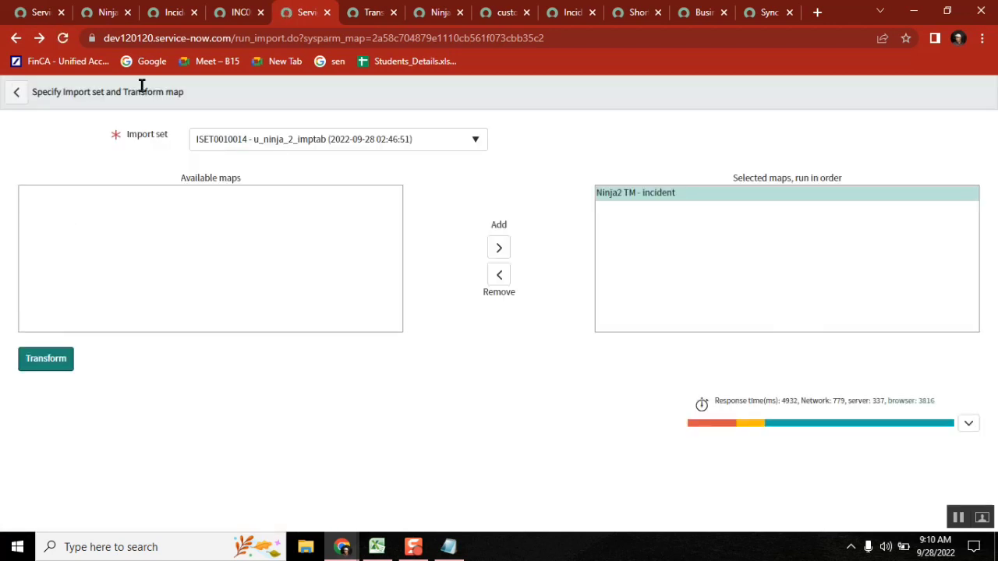
{"action": "left_click", "coordinate": [15, 38]}
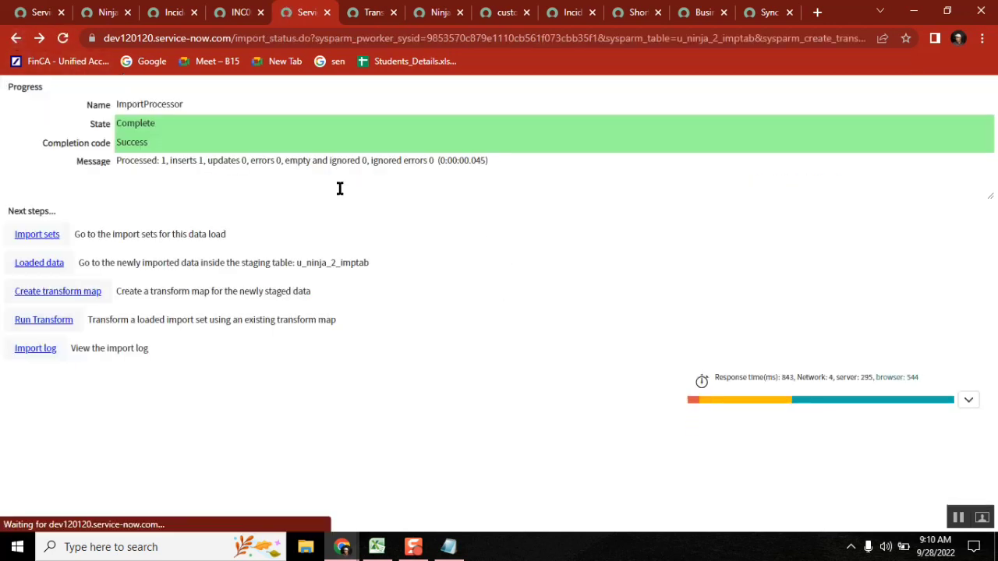
{"action": "left_click", "coordinate": [54, 265], "text": "ctrl"}
{"action": "left_click", "coordinate": [343, 11]}
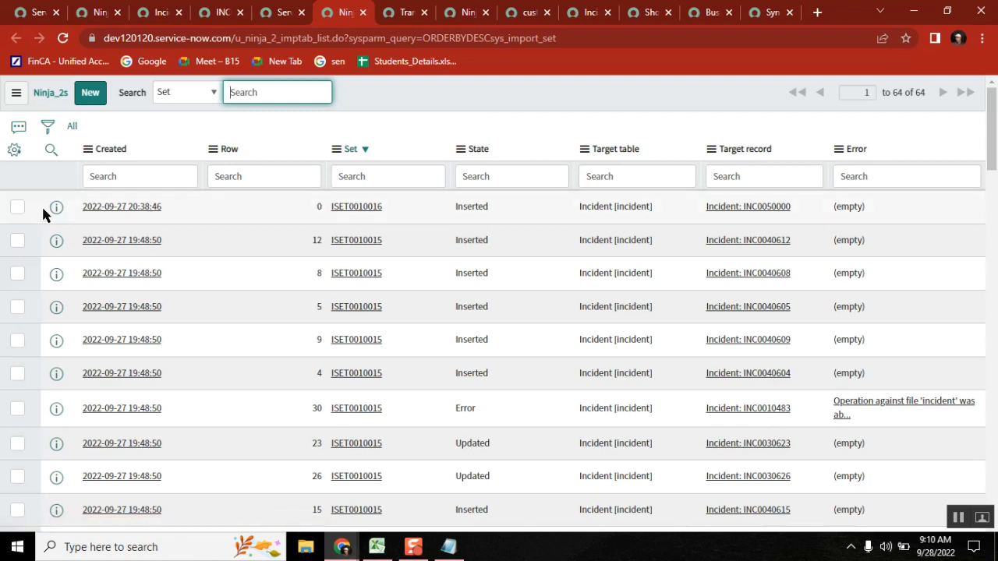
- Filter the Ninja_2 staging rows to import set ISET0010016 and open the imported record to check its customer value
{"action": "right_click", "coordinate": [353, 205]}
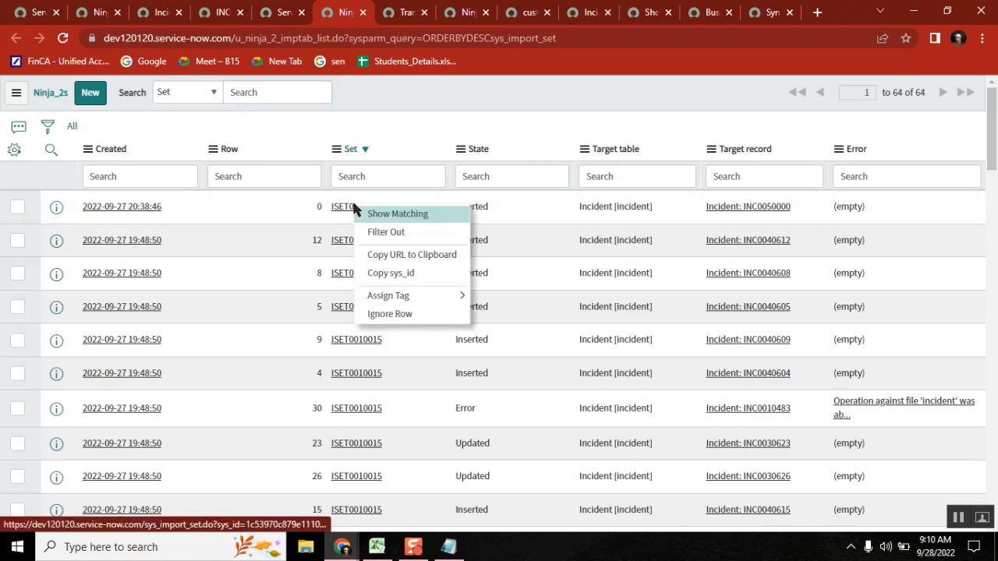
{"action": "left_click", "coordinate": [436, 214]}
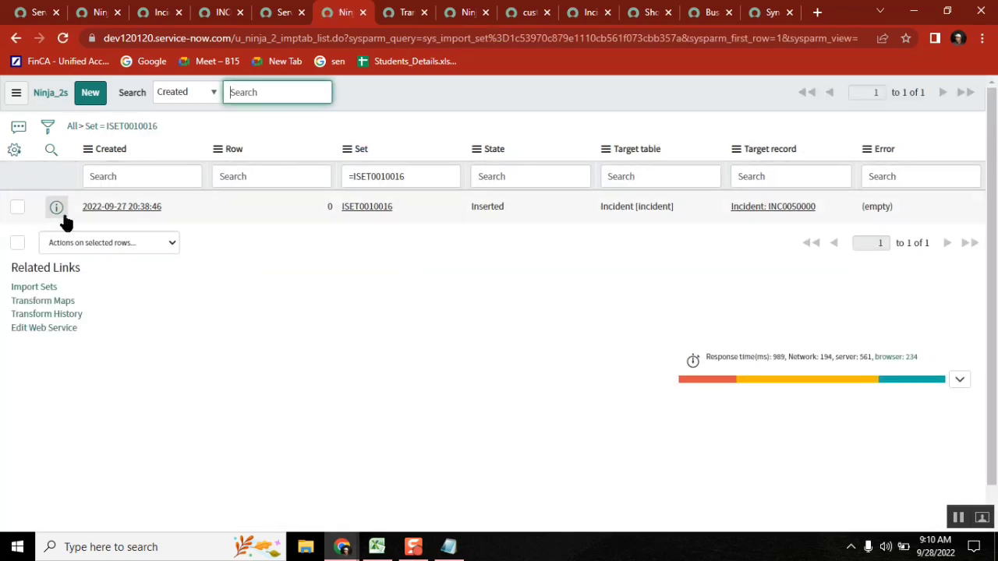
{"action": "left_click", "coordinate": [56, 208]}
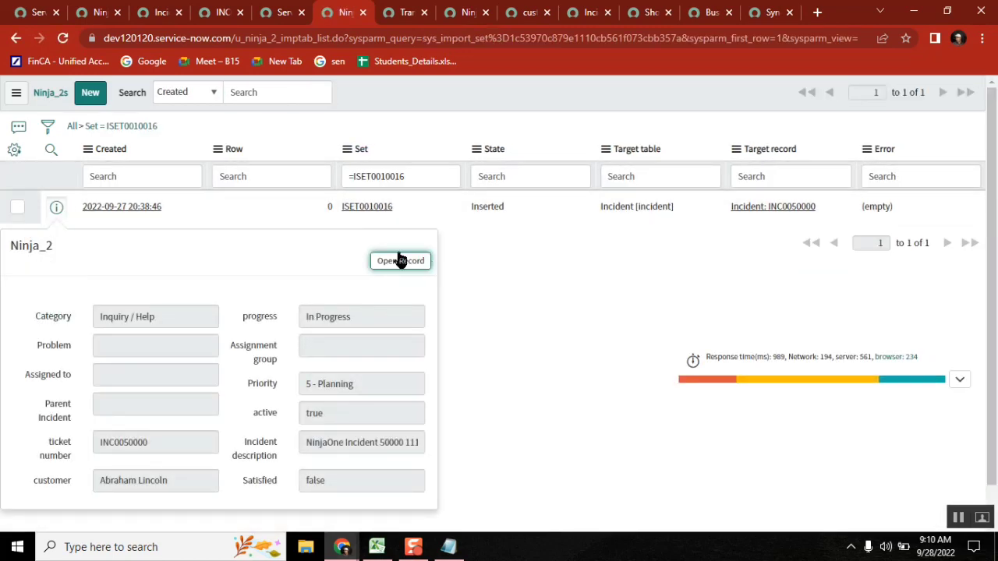
{"action": "left_click", "coordinate": [399, 261]}
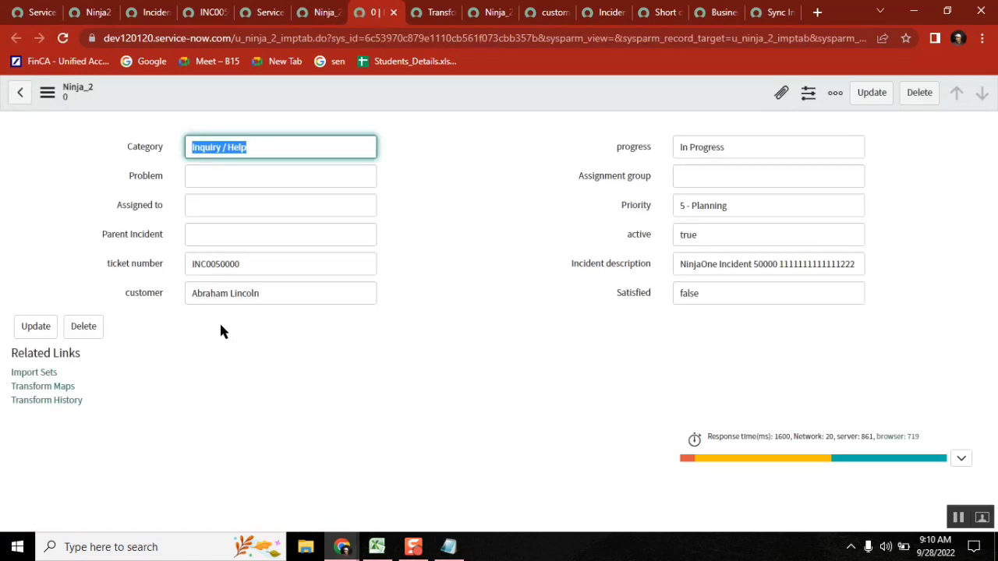
{"action": "left_click", "coordinate": [147, 294]}
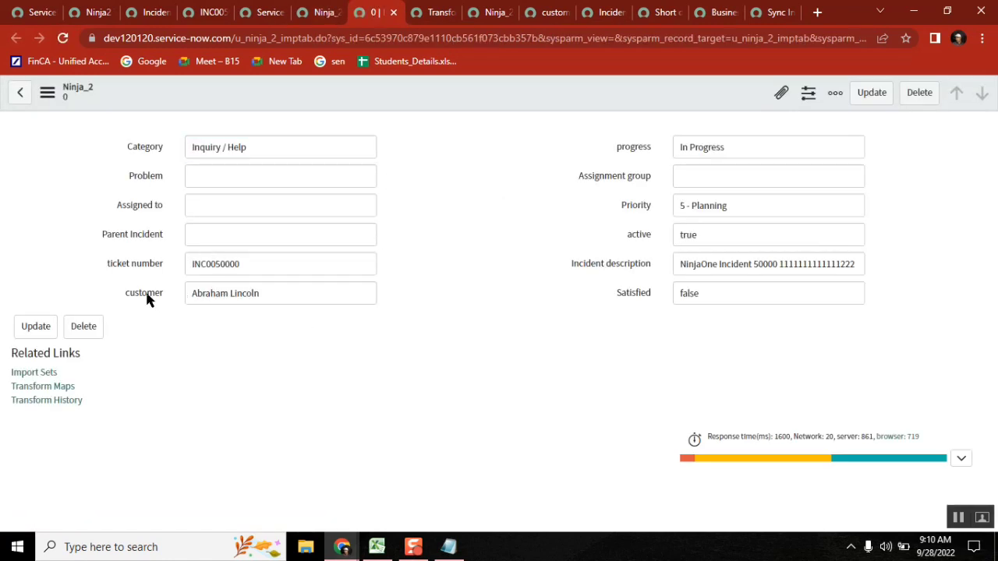
{"action": "left_click", "coordinate": [279, 290]}
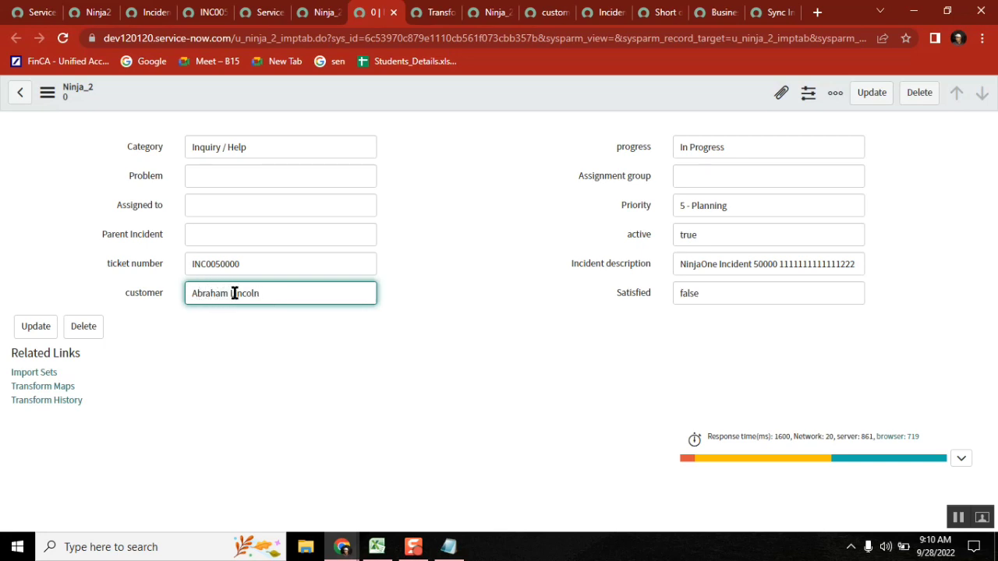
- Remove the last five characters of the customer value in the Ninja_2 staging record and select the shortened value
{"action": "left_click", "coordinate": [238, 293]}
{"action": "key", "text": "Delete"}
{"action": "key", "text": "Delete"}
{"action": "key", "text": "Delete"}
{"action": "key", "text": "Delete"}
{"action": "key", "text": "Delete"}
{"action": "left_click", "coordinate": [810, 263]}
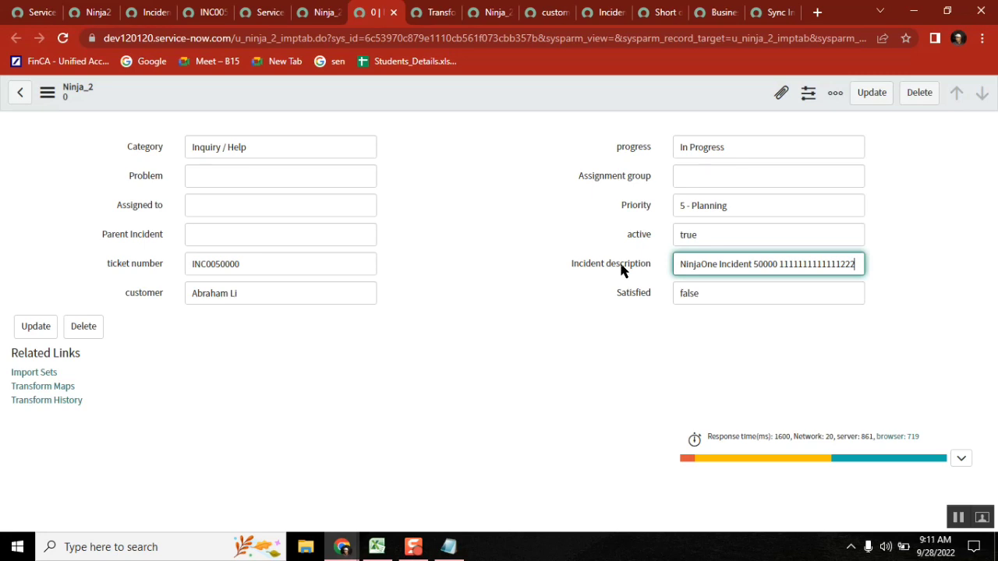
{"action": "left_click", "coordinate": [278, 295]}
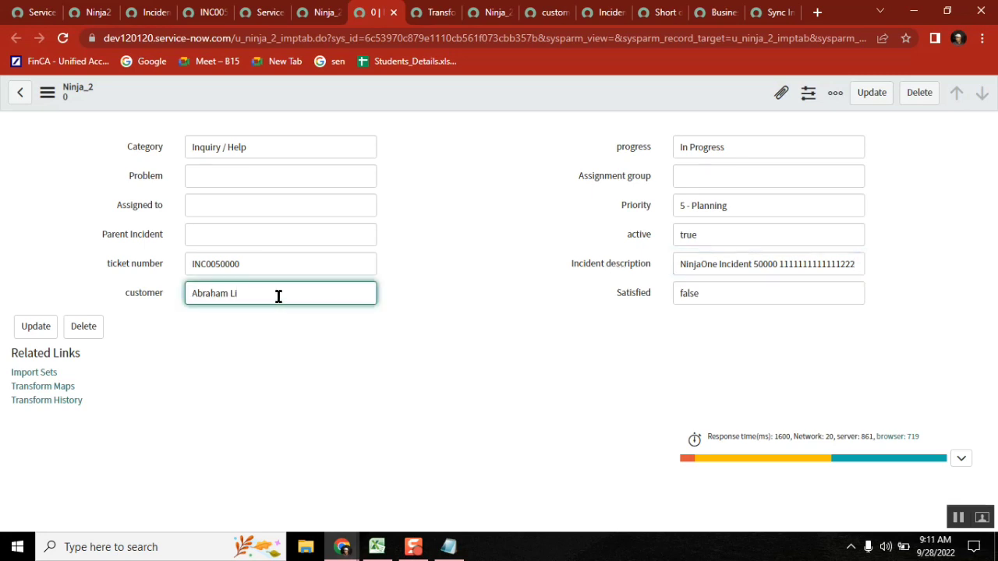
{"action": "left_click_drag", "start_coordinate": [276, 296], "coordinate": [193, 292]}
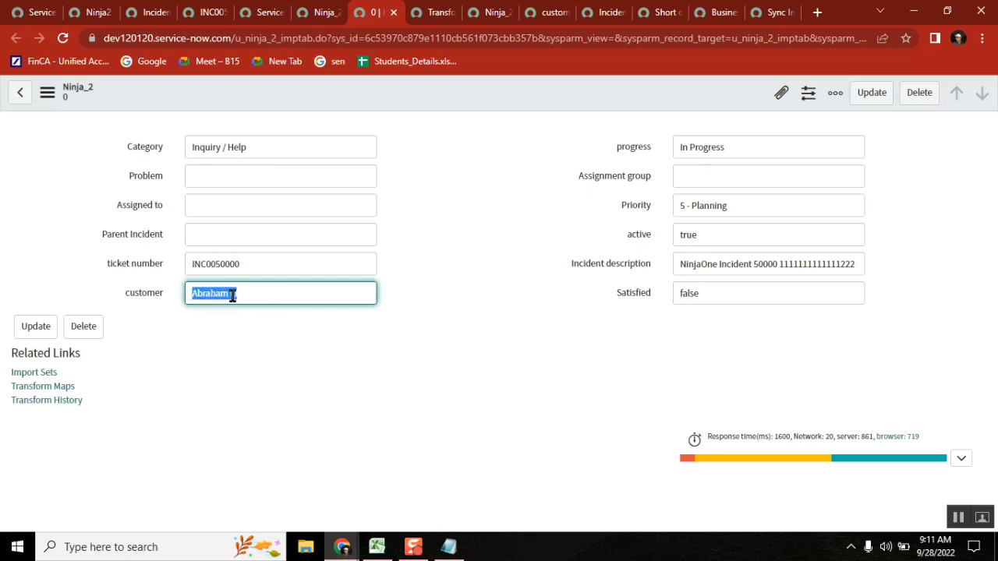
{"action": "key", "text": "Right"}
{"action": "left_click_drag", "start_coordinate": [251, 294], "coordinate": [190, 299]}
- Switch to the Ninjaone_28_09.xlsx workbook in Excel and look through row 2 up to the empty cell M2 after Assigned to
{"action": "left_click", "coordinate": [377, 546]}
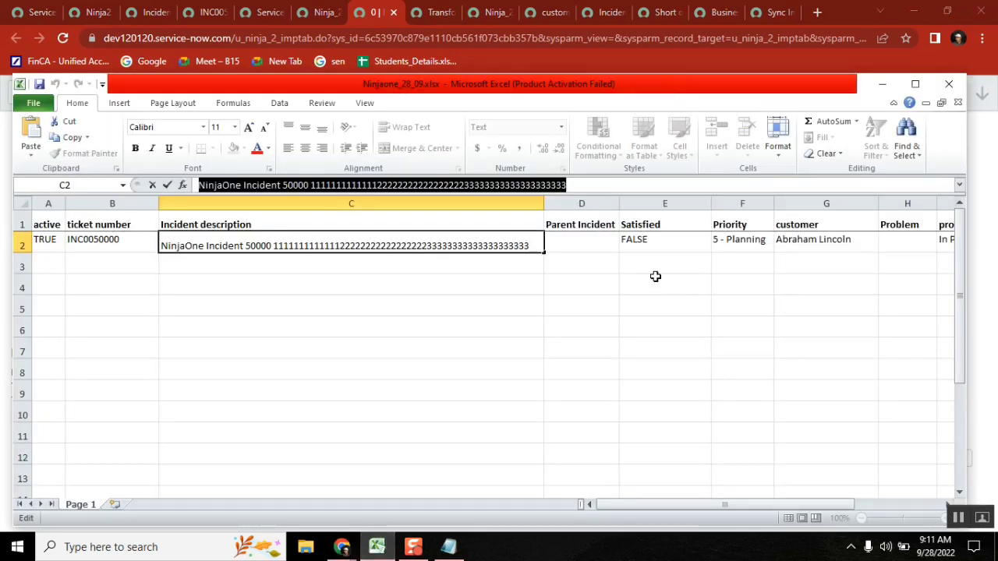
{"action": "left_click", "coordinate": [560, 245]}
{"action": "key", "text": "Right"}
{"action": "key", "text": "Right"}
{"action": "key", "text": "Right"}
{"action": "key", "text": "Right"}
{"action": "key", "text": "Right"}
{"action": "key", "text": "Right"}
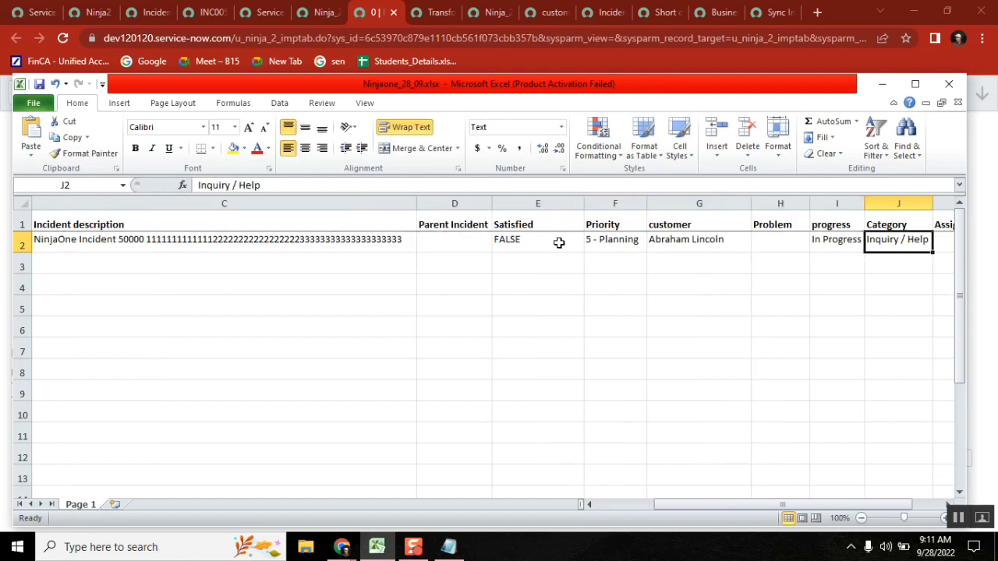
{"action": "key", "text": "Right"}
{"action": "key", "text": "Right"}
{"action": "key", "text": "Right"}
{"action": "left_click", "coordinate": [720, 246]}
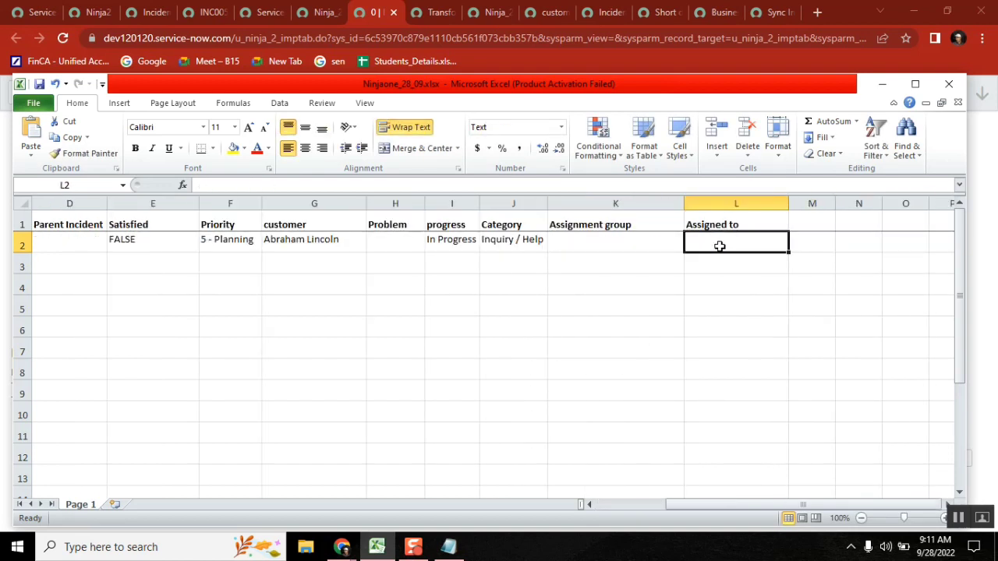
{"action": "left_click", "coordinate": [805, 242]}
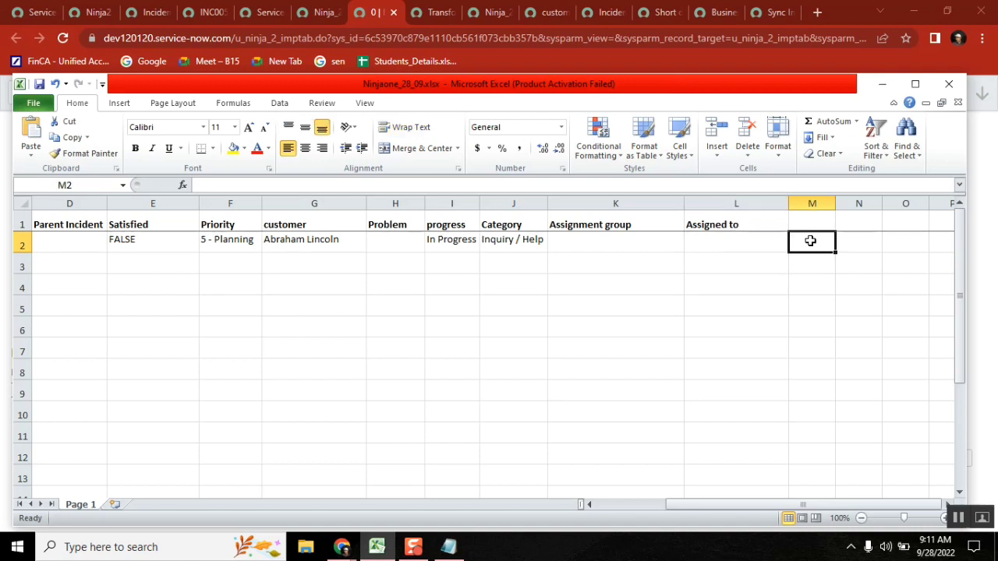
- Enter the sample dates 2020/09/12 in cell M2 and 12/09/2022 in cell M3
{"action": "double_click", "coordinate": [810, 241]}
{"action": "type", "text": "20"}
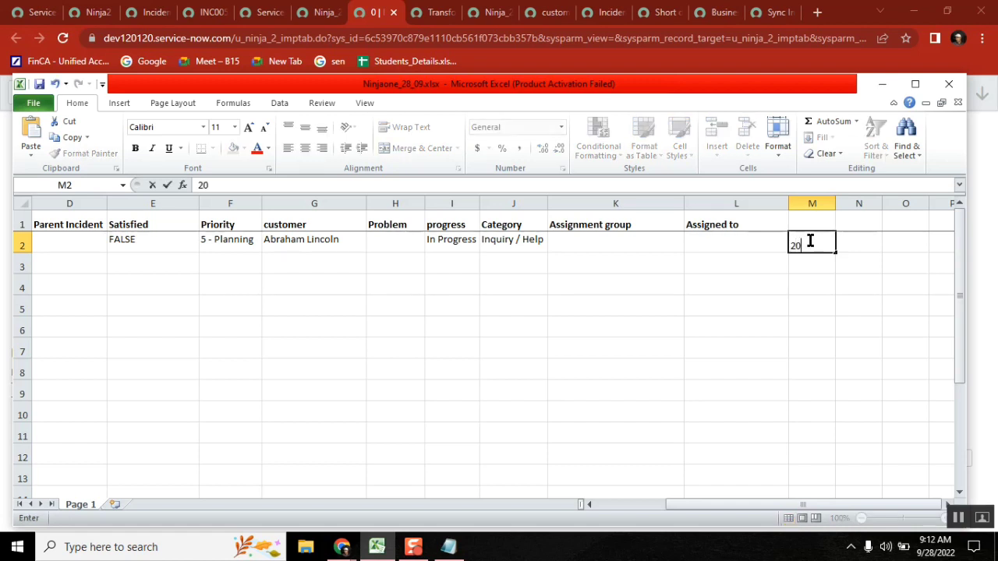
{"action": "type", "text": "0"}
{"action": "key", "text": "BackSpace"}
{"action": "key", "text": "BackSpace"}
{"action": "type", "text": "20"}
{"action": "key", "text": "BackSpace"}
{"action": "key", "text": "BackSpace"}
{"action": "type", "text": "020/09/12"}
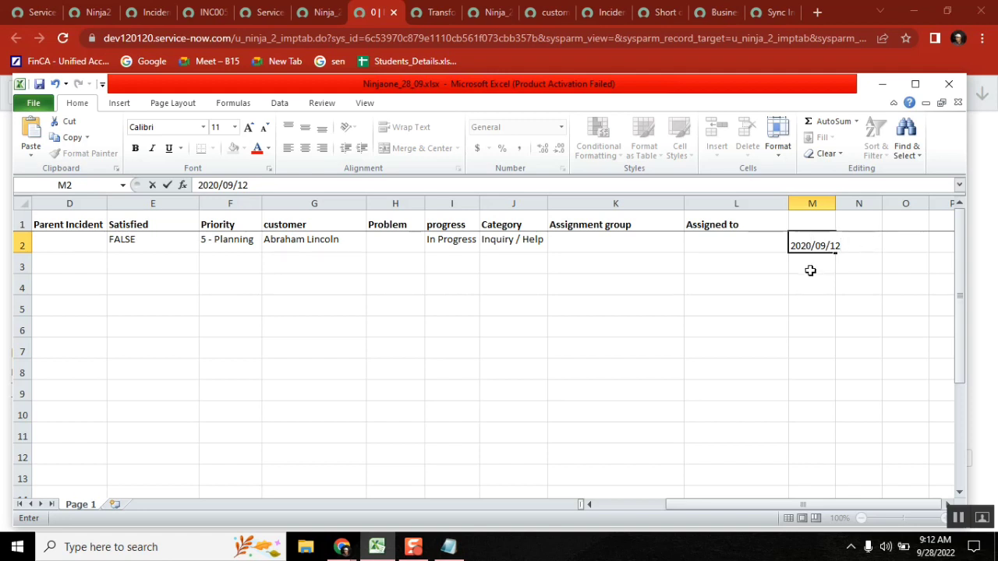
{"action": "key", "text": "Return"}
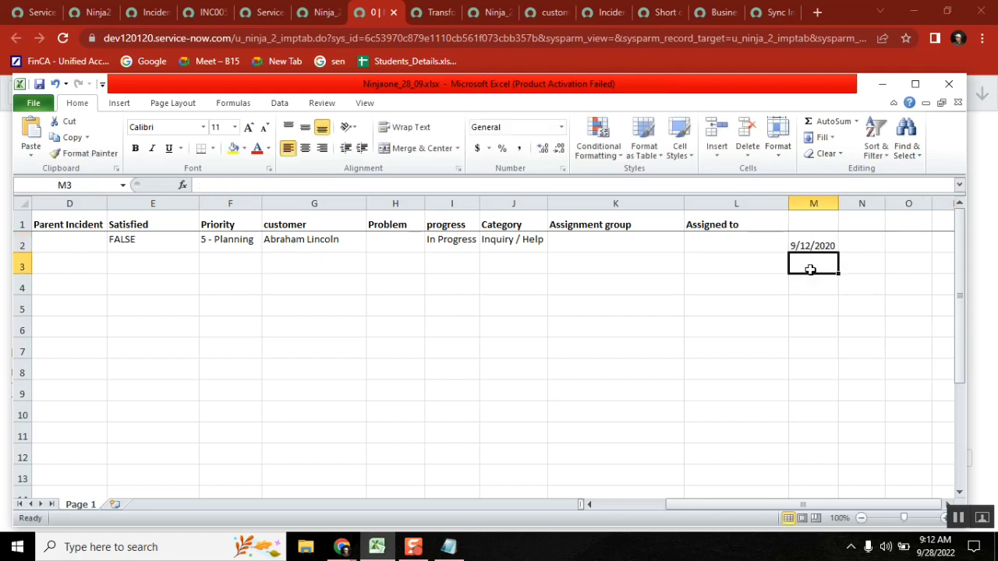
{"action": "type", "text": "12"}
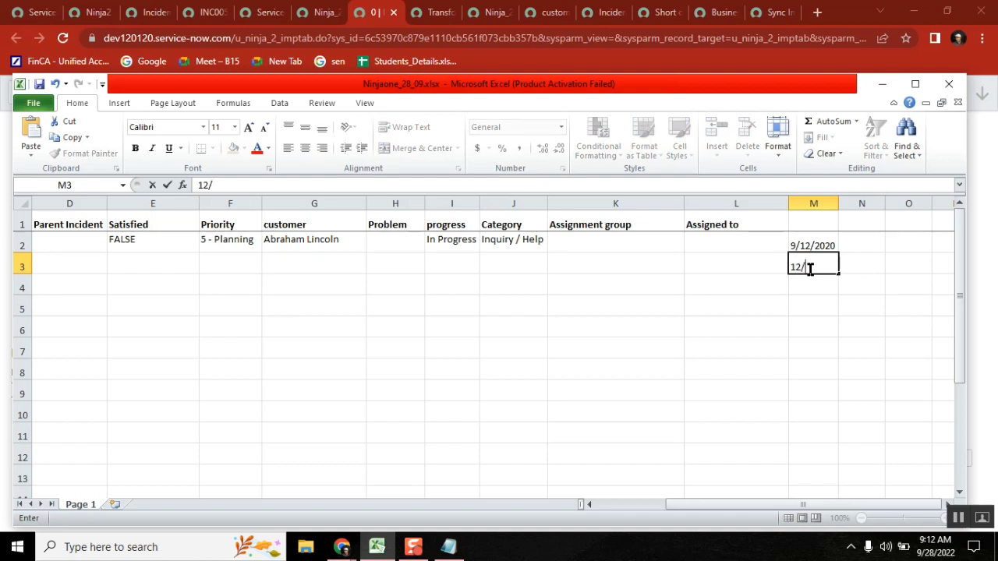
{"action": "type", "text": "/09/2022"}
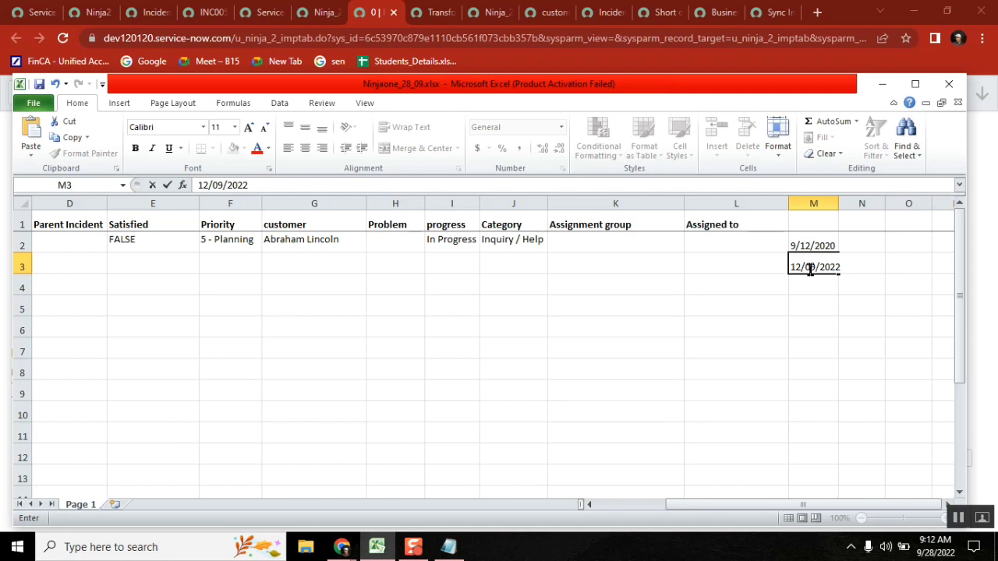
{"action": "left_click", "coordinate": [831, 300]}
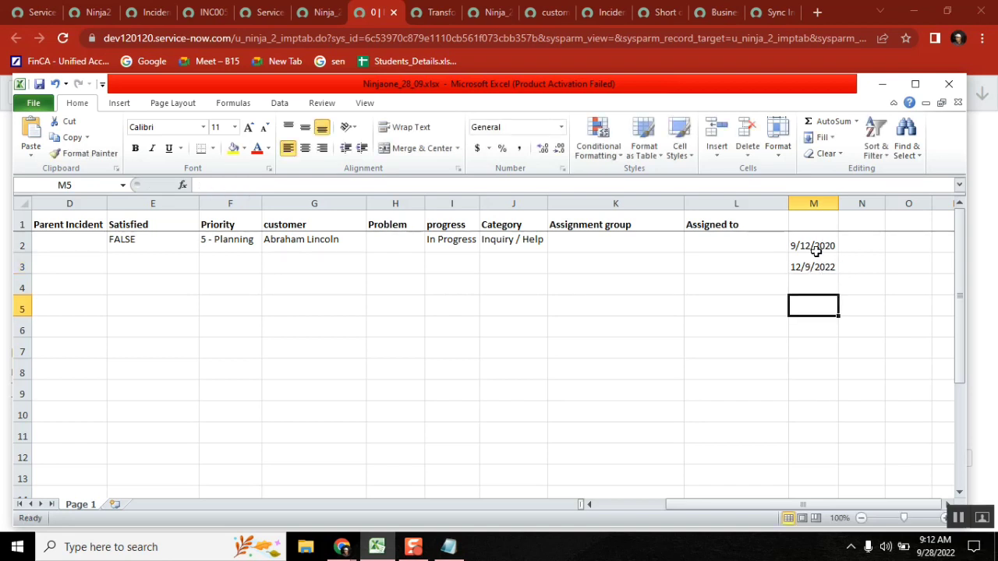
- Return to ServiceNow in Chrome and open the System Import Sets list of data sources, leaving the Ninja2 TM transform map without saving
{"action": "left_click", "coordinate": [342, 548]}
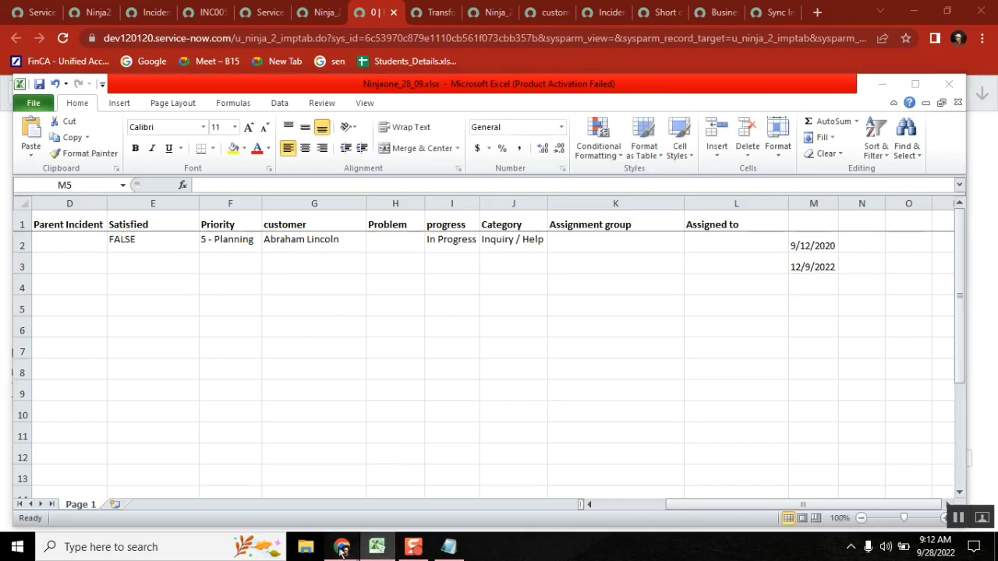
{"action": "left_click", "coordinate": [342, 474]}
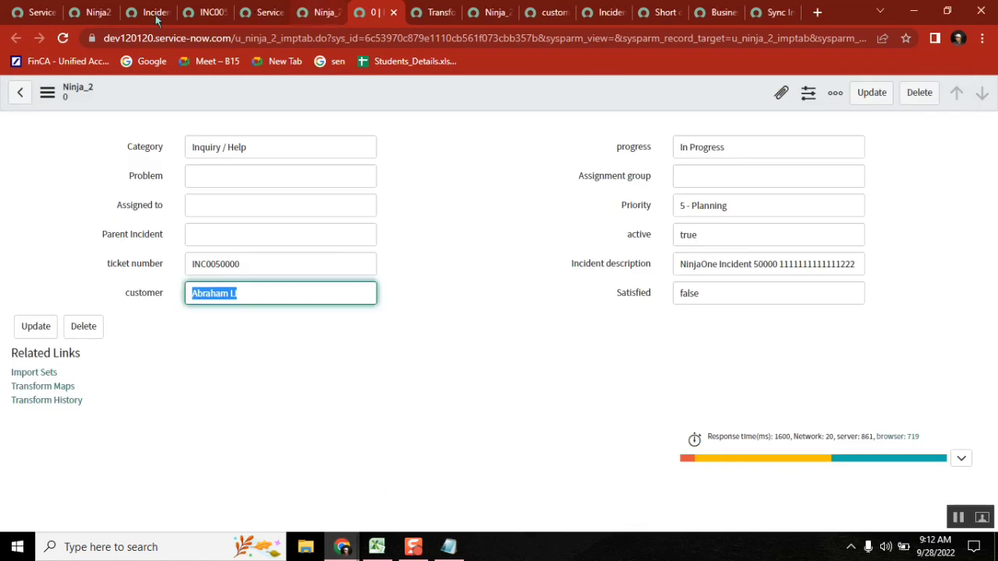
{"action": "left_click", "coordinate": [88, 15]}
{"action": "left_click", "coordinate": [16, 37]}
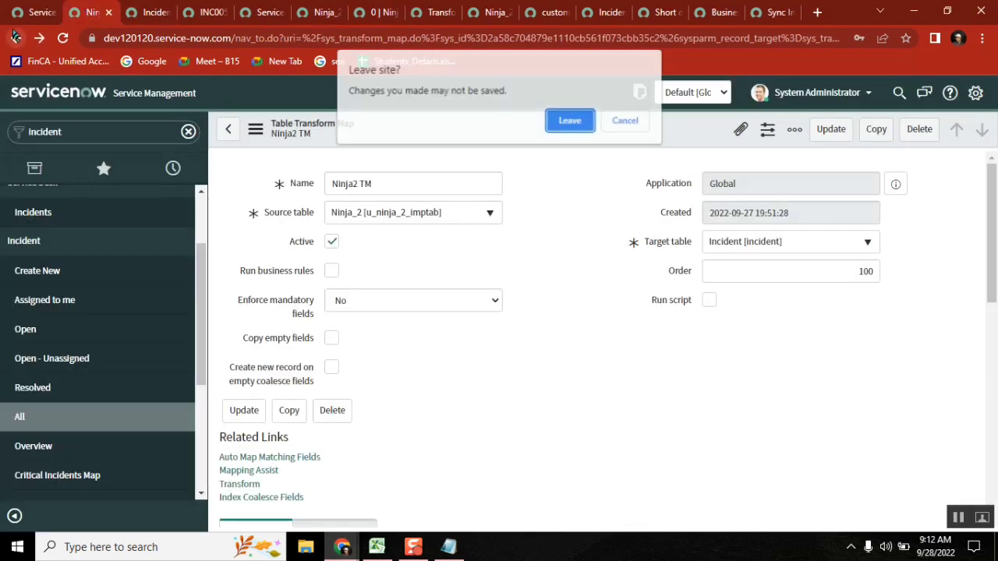
{"action": "left_click", "coordinate": [621, 121]}
{"action": "left_click", "coordinate": [114, 125]}
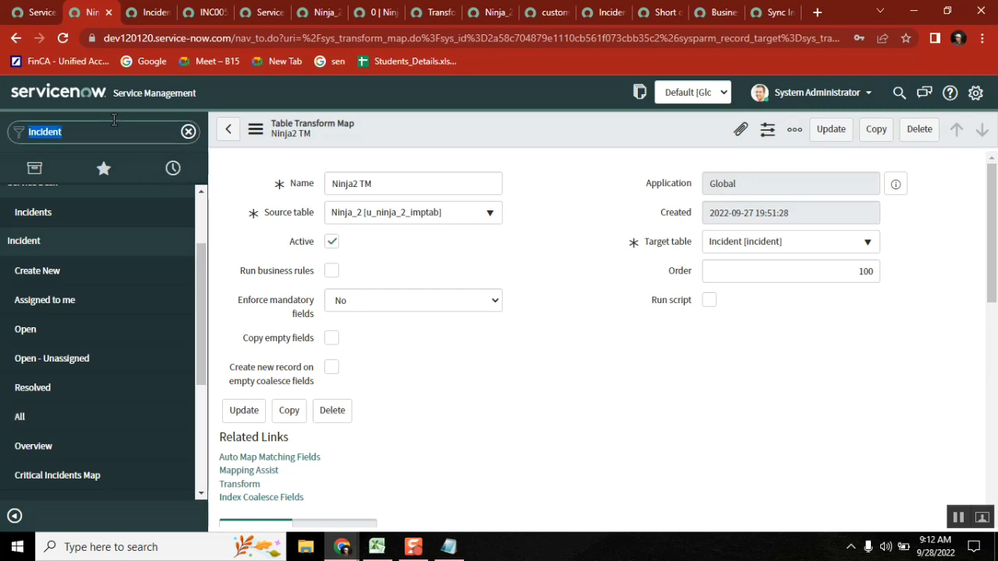
{"action": "type", "text": "data source"}
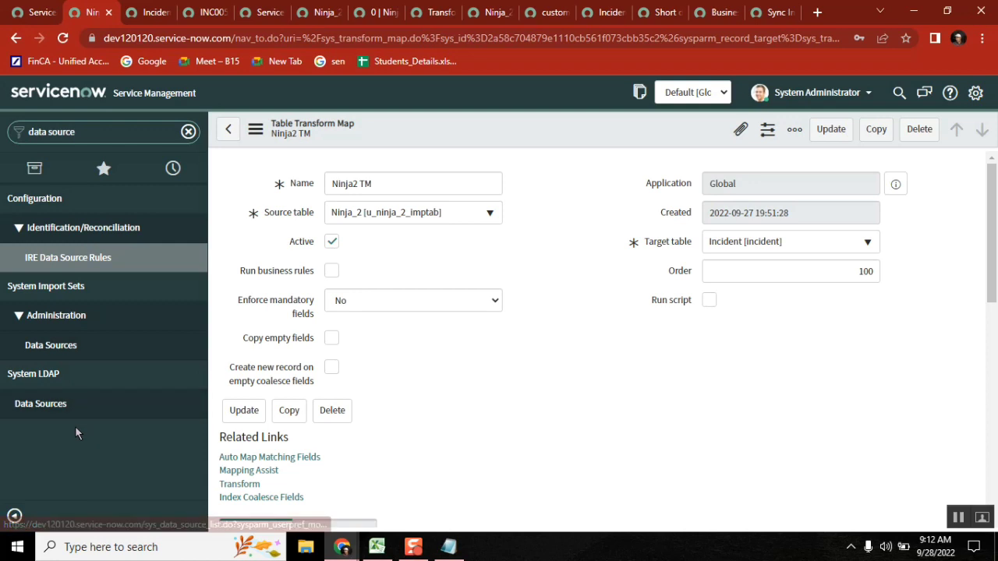
{"action": "left_click", "coordinate": [48, 348]}
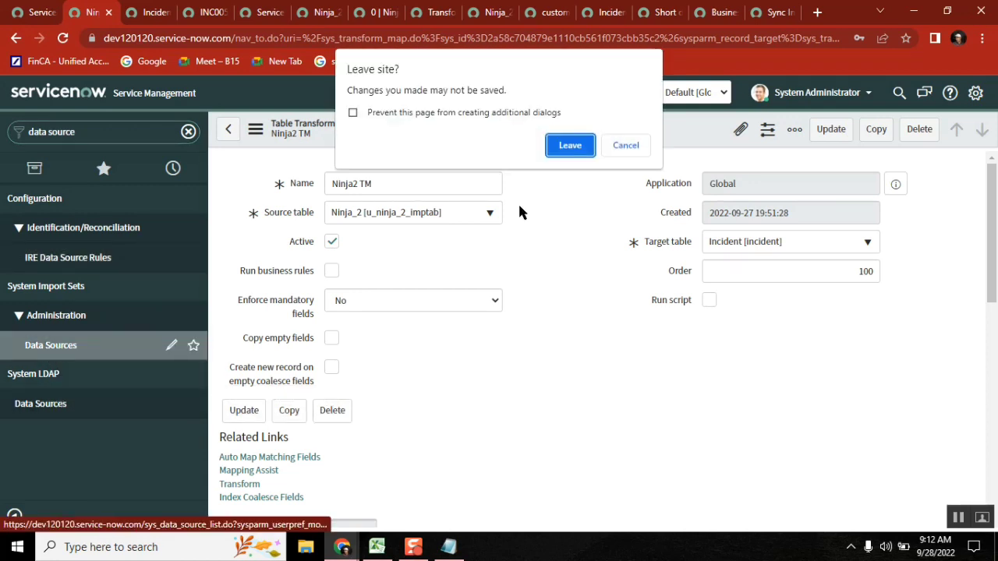
{"action": "left_click", "coordinate": [565, 147]}
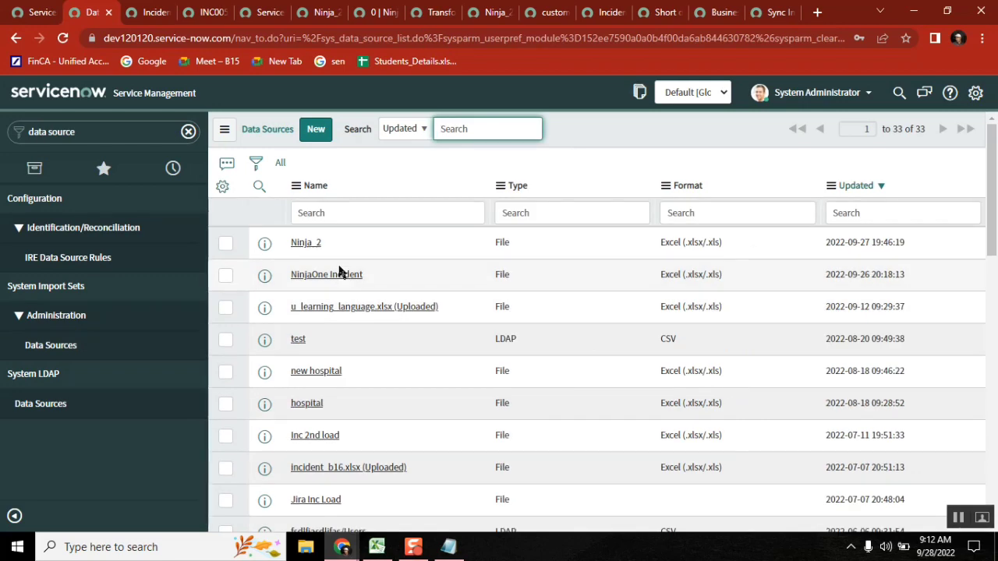
- Open the NinjaOne Incident data source's NinjaOne TM transform map and bring up its u_opened field map in a separate tab
{"action": "left_click", "coordinate": [340, 273]}
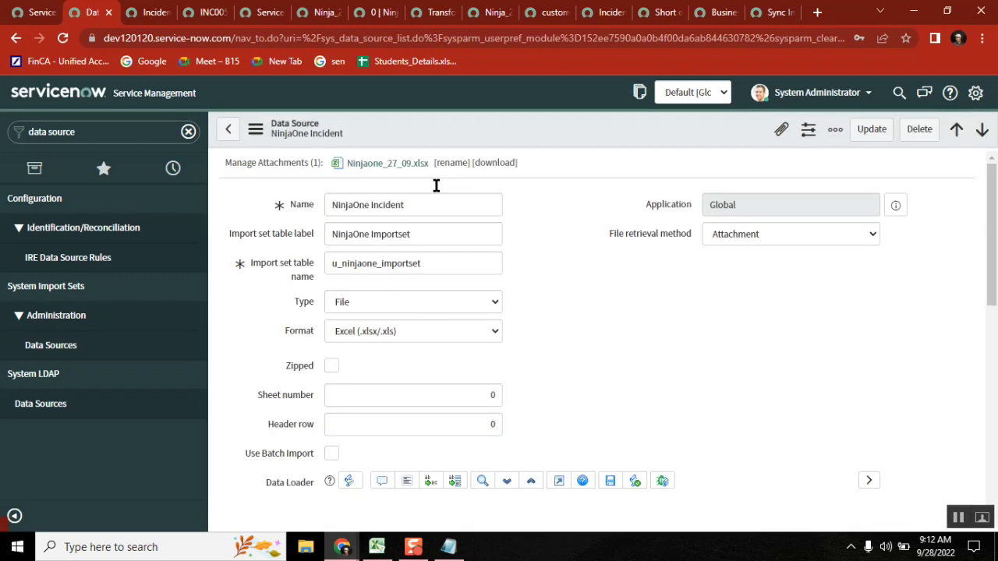
{"action": "left_click_drag", "start_coordinate": [993, 226], "coordinate": [994, 381]}
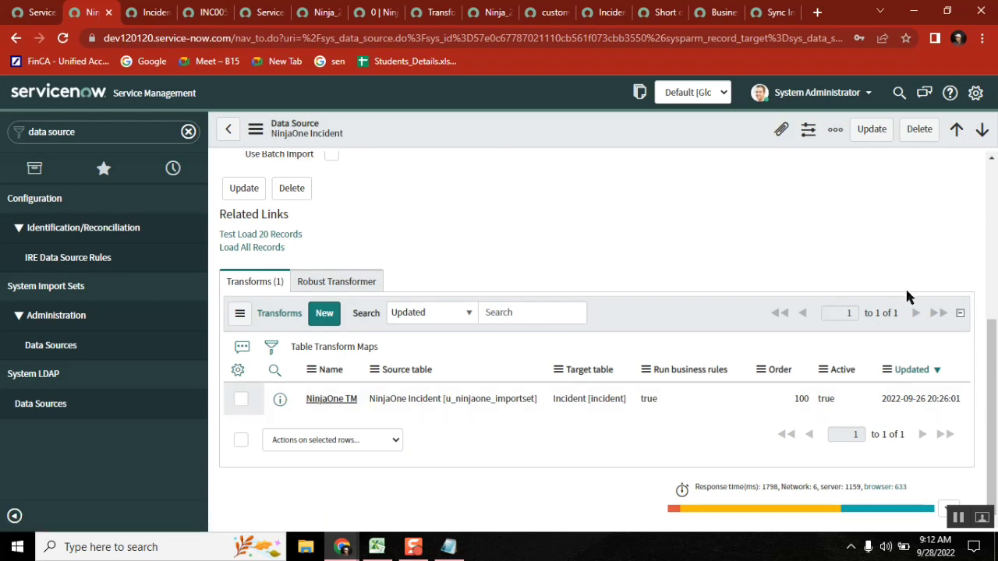
{"action": "left_click_drag", "start_coordinate": [992, 234], "coordinate": [996, 385]}
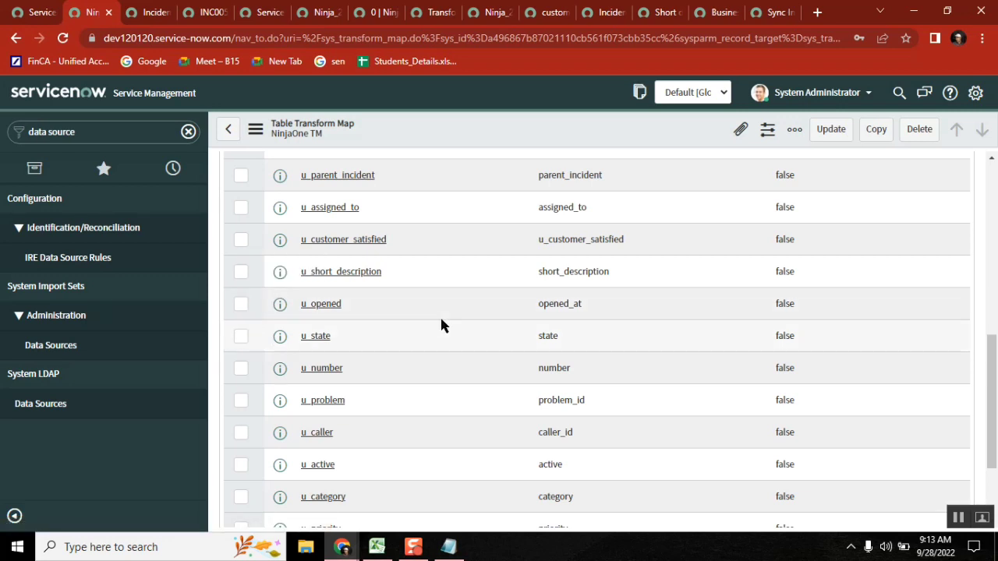
{"action": "left_click", "coordinate": [280, 304]}
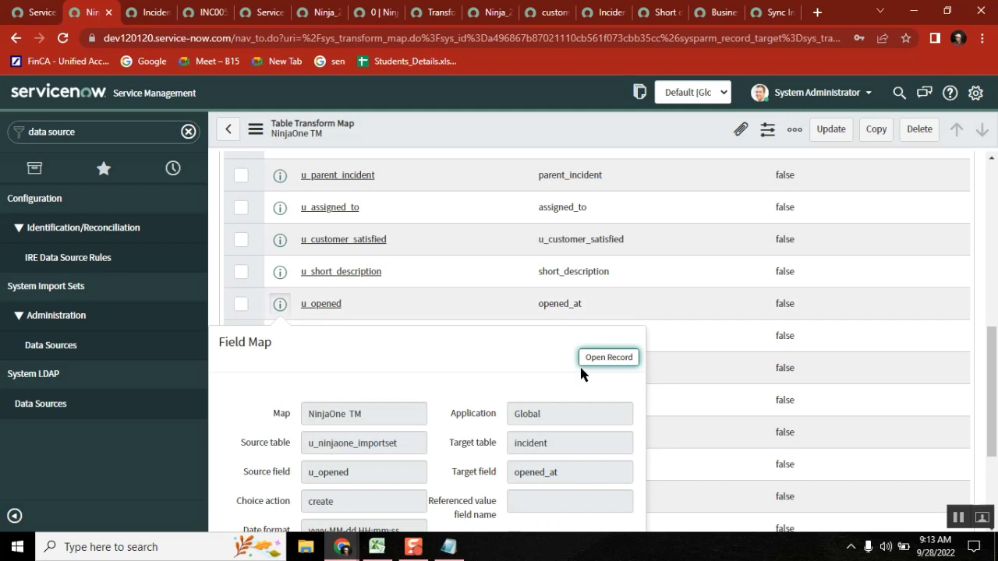
{"action": "middle_click", "coordinate": [597, 360]}
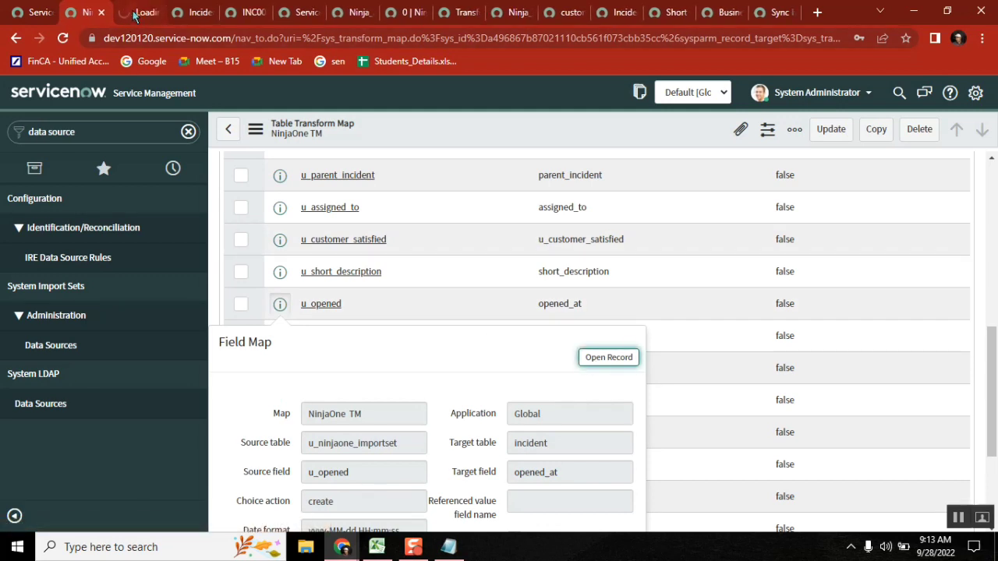
{"action": "left_click", "coordinate": [134, 14]}
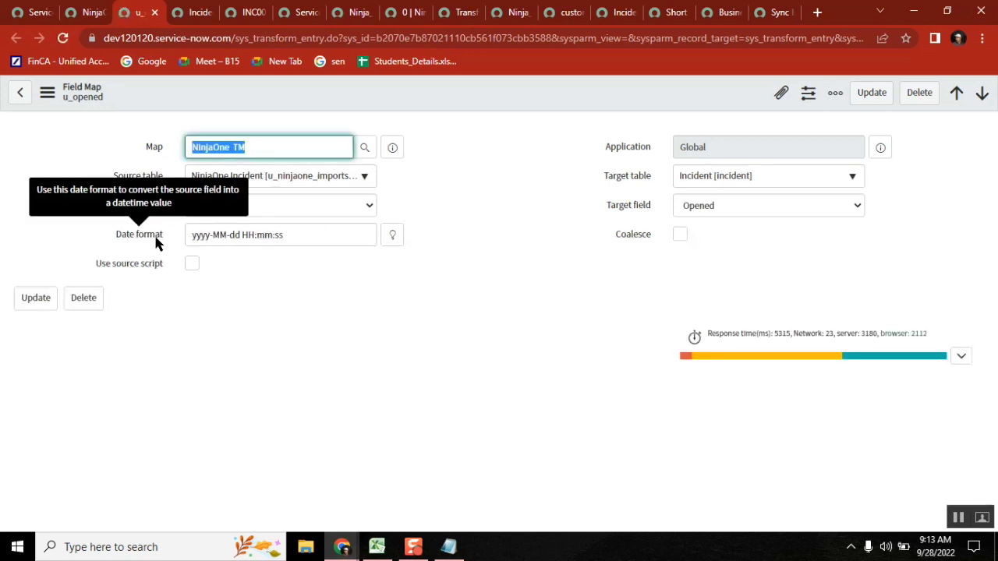
- Examine the Date format of the u_opened field map and the list of selectable date formats, leaving the format as it is
{"action": "left_click_drag", "start_coordinate": [294, 238], "coordinate": [195, 224]}
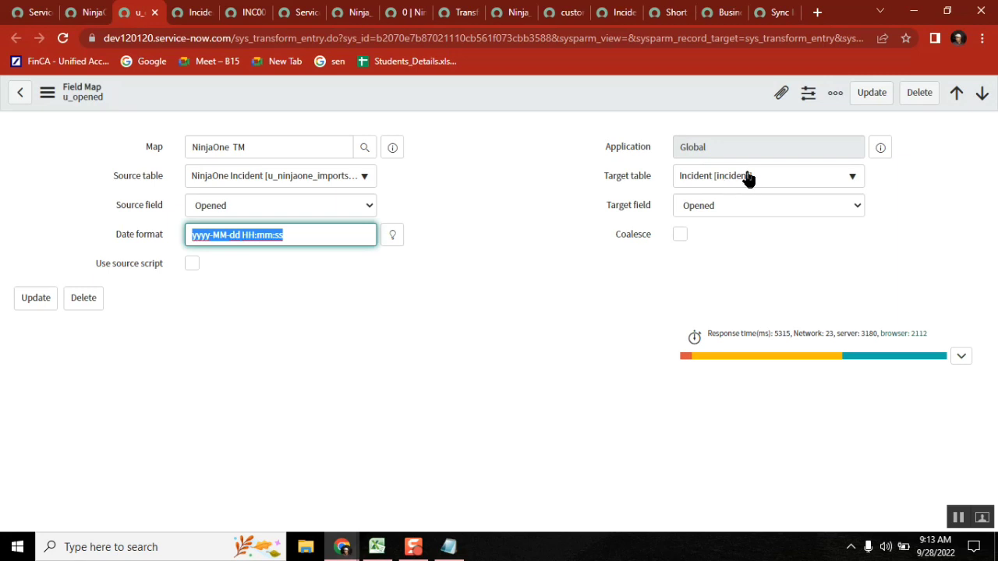
{"action": "left_click", "coordinate": [457, 321]}
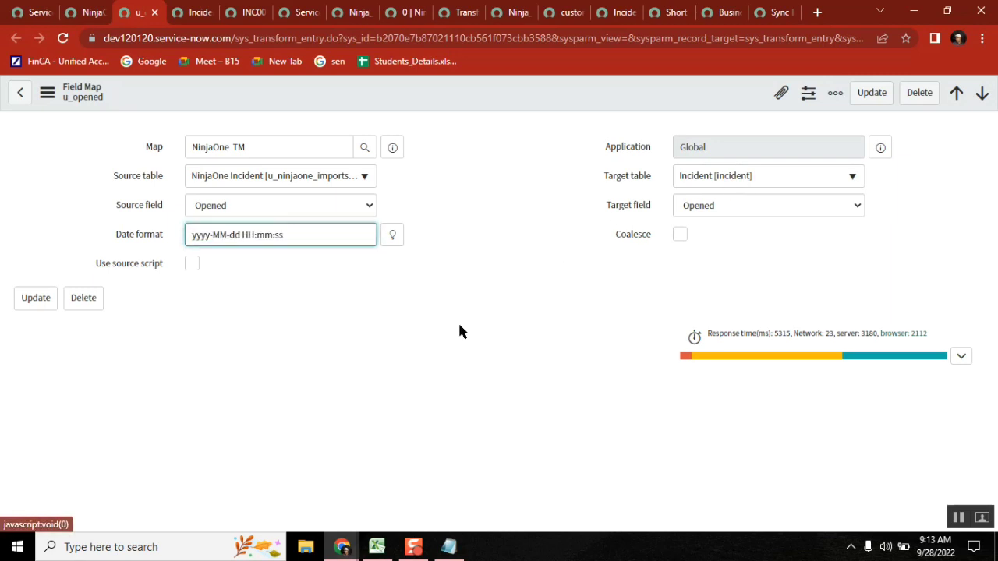
{"action": "double_click", "coordinate": [218, 236]}
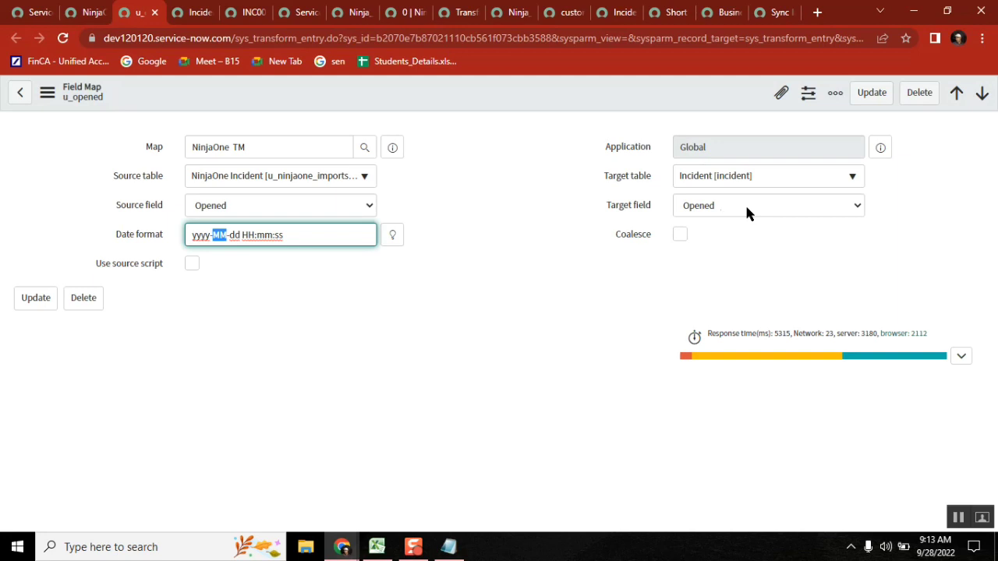
{"action": "left_click", "coordinate": [295, 232]}
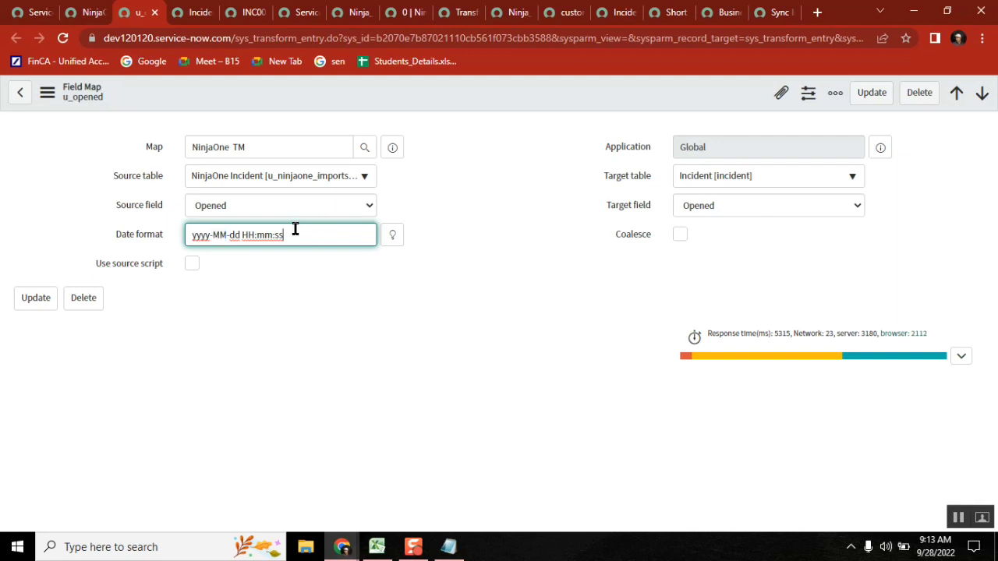
{"action": "left_click", "coordinate": [393, 236]}
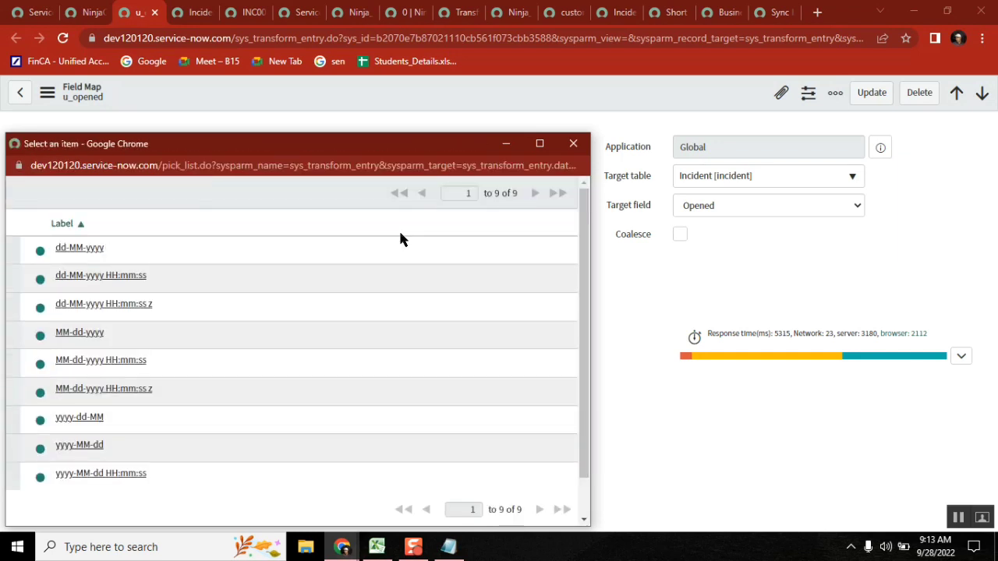
{"action": "left_click", "coordinate": [577, 145]}
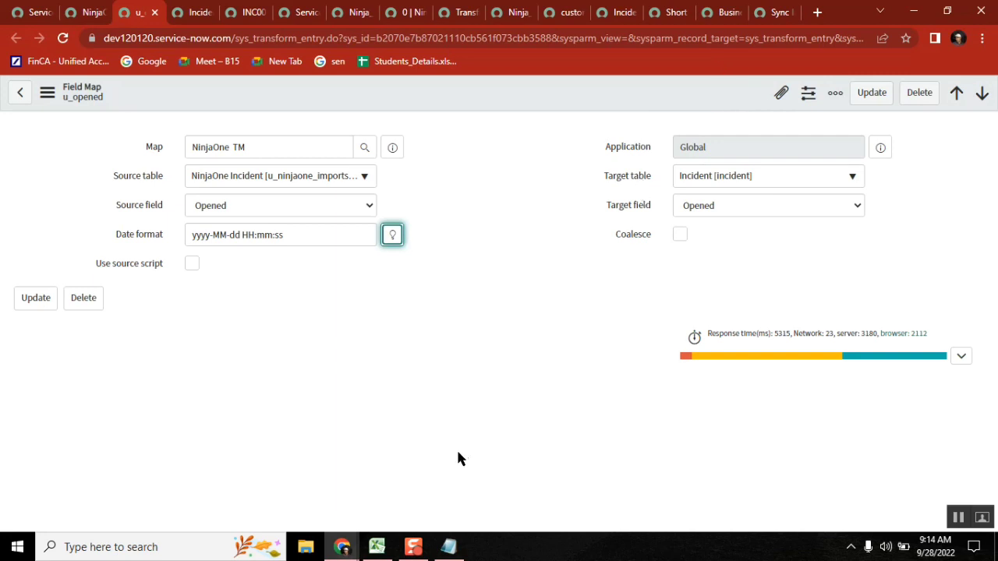
- Close the Ninjaone_28_09.xlsx workbook in Excel and switch to the Google Meet window
{"action": "left_click", "coordinate": [377, 546]}
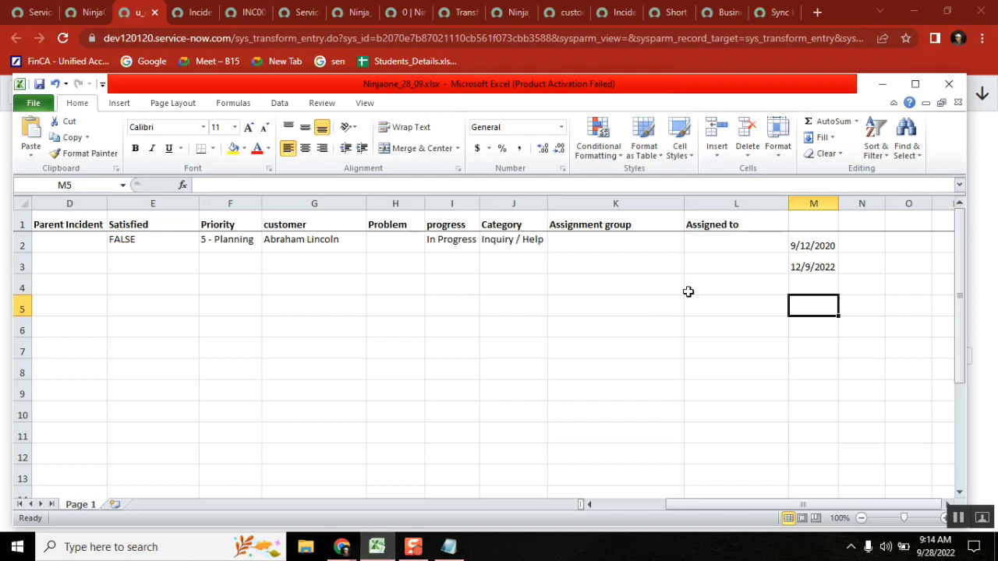
{"action": "left_click", "coordinate": [948, 87]}
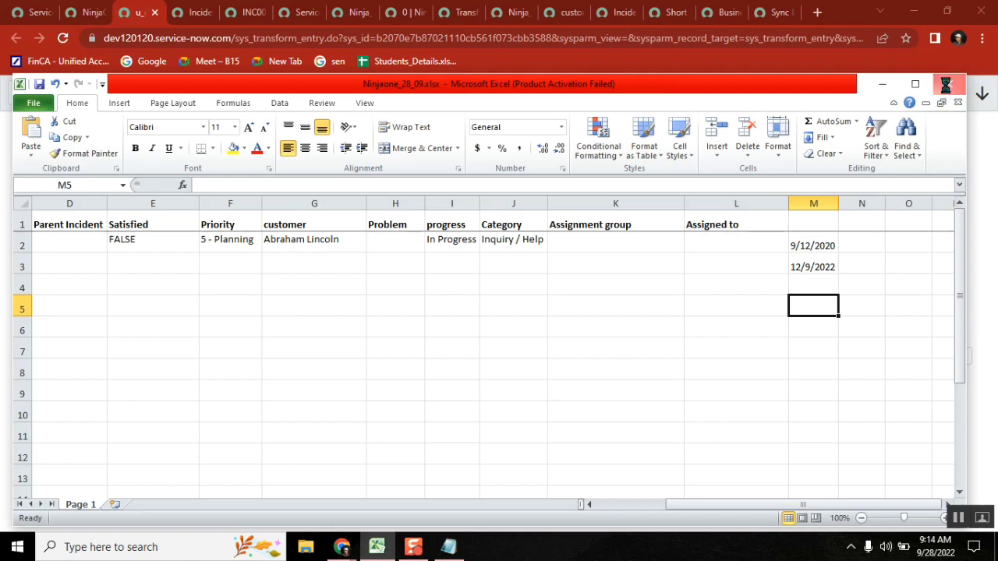
{"action": "left_click", "coordinate": [498, 292]}
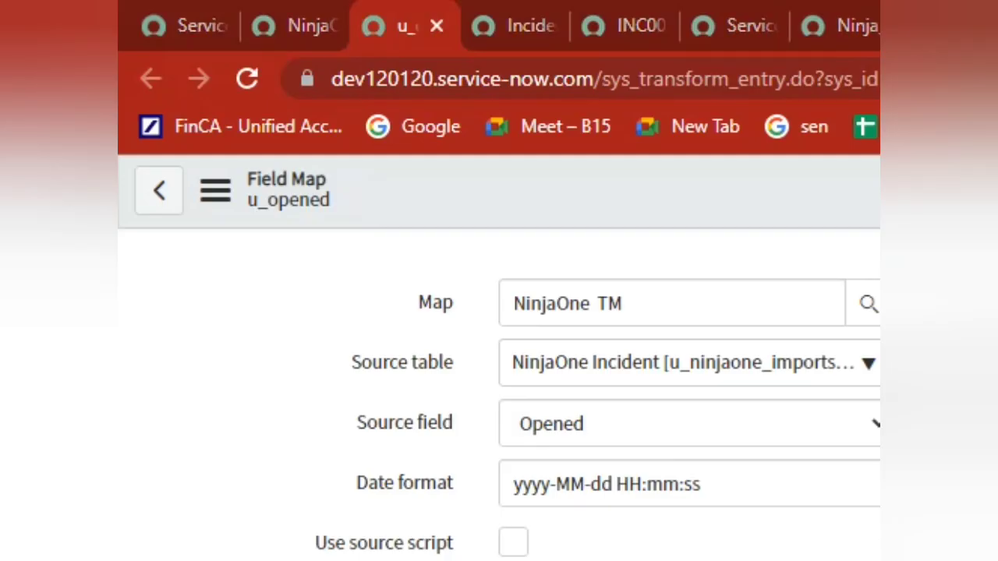
{"action": "key", "text": "alt+Tab"}
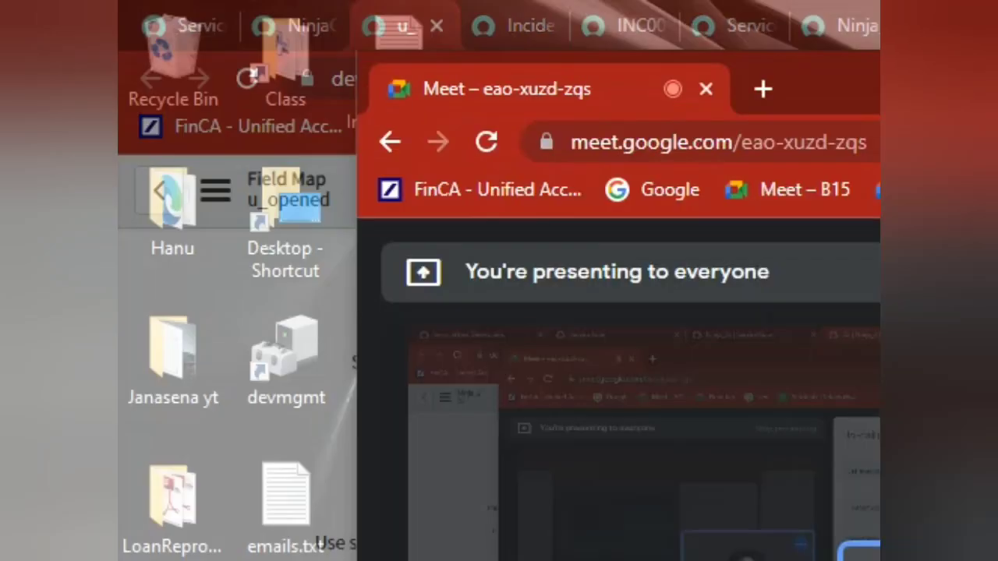